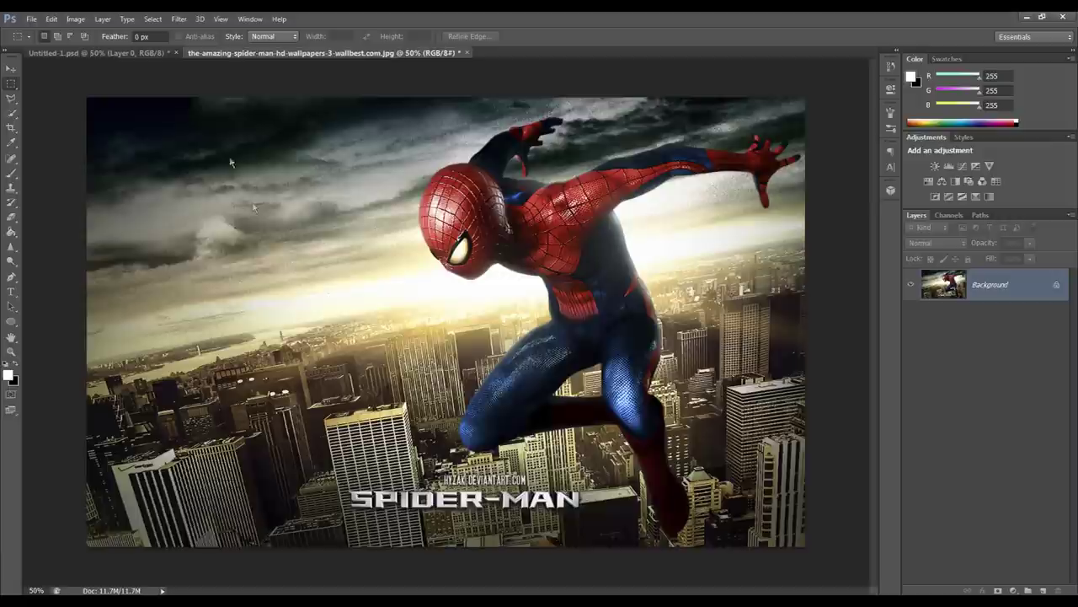
Select the Quick Selection tool in Photoshop's toolbar.
{"action": "left_click", "coordinate": [15, 113]}
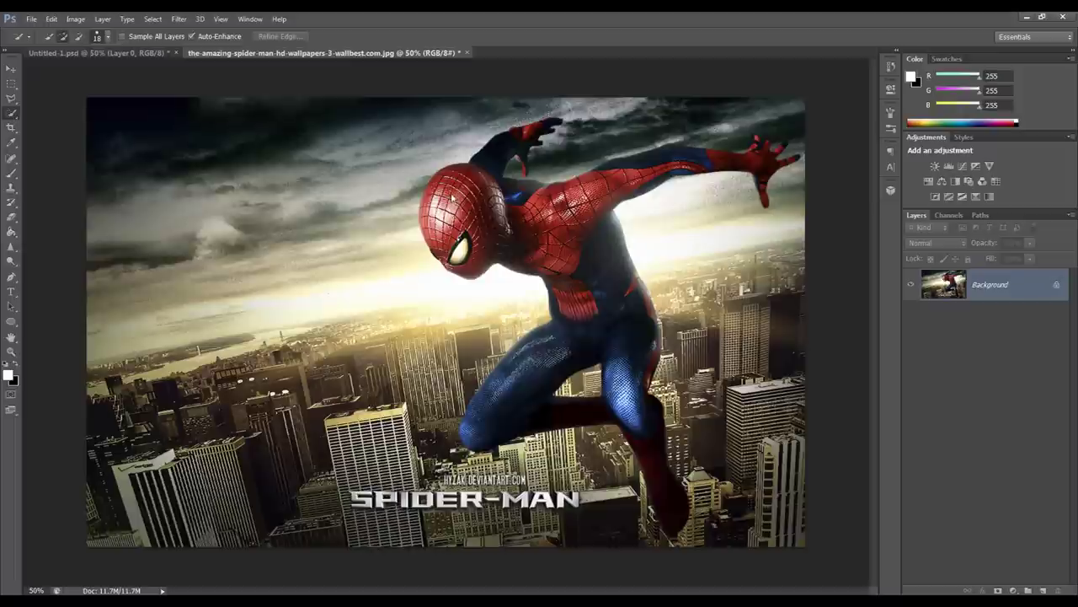
Paint a Quick Selection over Spider-Man's head, body and raised arm, removing the sky above the arm.
{"action": "mouse_move", "coordinate": [453, 187]}
{"action": "left_mouse_down"}
{"action": "mouse_move", "coordinate": [521, 216]}
{"action": "mouse_move", "coordinate": [640, 177]}
{"action": "mouse_move", "coordinate": [615, 179]}
{"action": "mouse_move", "coordinate": [650, 163]}
{"action": "mouse_move", "coordinate": [757, 169]}
{"action": "mouse_move", "coordinate": [763, 145]}
{"action": "mouse_move", "coordinate": [785, 153]}
{"action": "mouse_move", "coordinate": [763, 197]}
{"action": "left_mouse_up"}
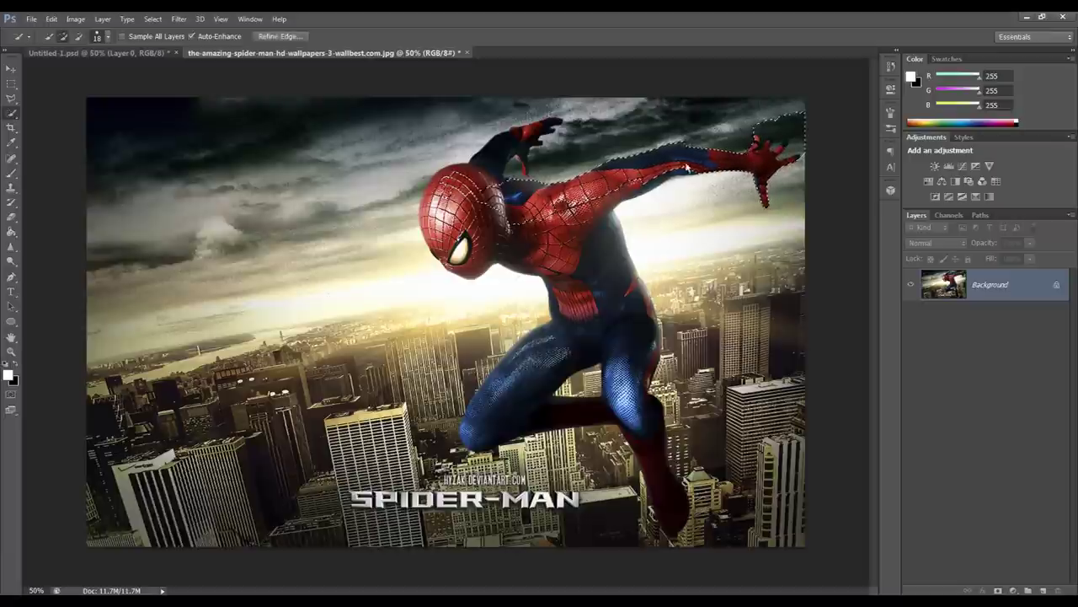
{"action": "mouse_move", "coordinate": [662, 184]}
{"action": "left_mouse_down"}
{"action": "mouse_move", "coordinate": [603, 242]}
{"action": "mouse_move", "coordinate": [622, 379]}
{"action": "mouse_move", "coordinate": [634, 379]}
{"action": "mouse_move", "coordinate": [653, 422]}
{"action": "mouse_move", "coordinate": [668, 485]}
{"action": "mouse_move", "coordinate": [627, 406]}
{"action": "mouse_move", "coordinate": [602, 385]}
{"action": "mouse_move", "coordinate": [505, 354]}
{"action": "mouse_move", "coordinate": [554, 434]}
{"action": "left_mouse_up"}
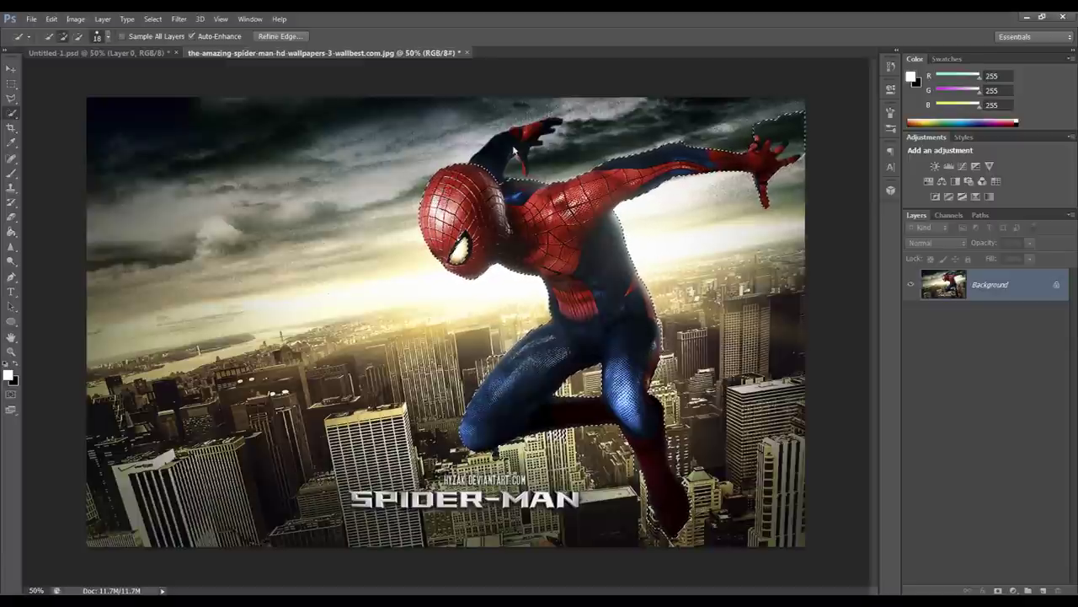
{"action": "left_click", "coordinate": [482, 179]}
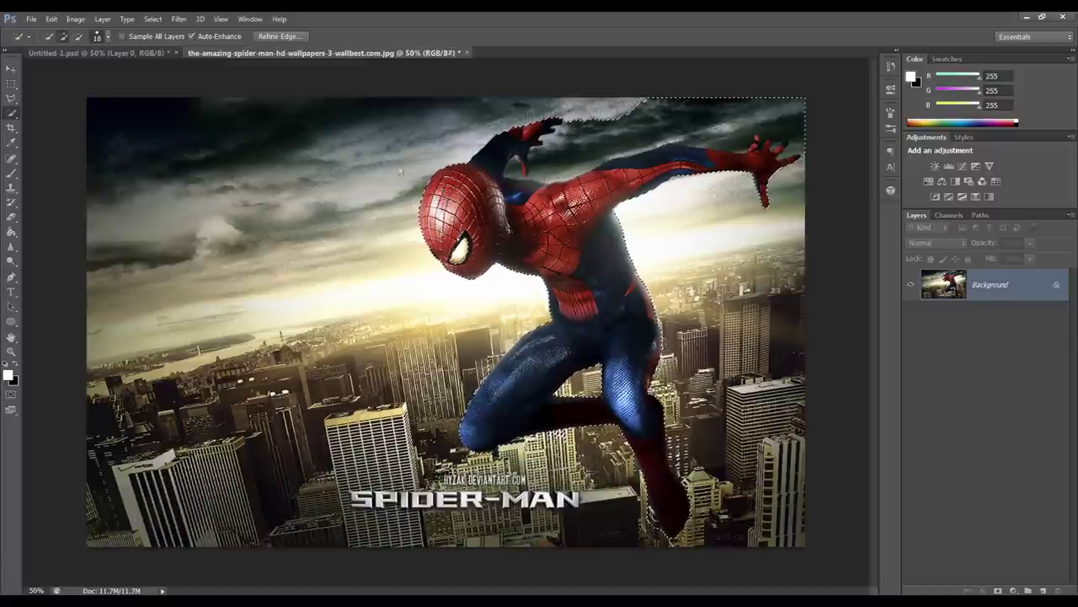
{"action": "left_click", "coordinate": [592, 123]}
{"action": "mouse_move", "coordinate": [547, 160]}
{"action": "left_mouse_down"}
{"action": "mouse_move", "coordinate": [674, 119]}
{"action": "mouse_move", "coordinate": [728, 137]}
{"action": "mouse_move", "coordinate": [697, 138]}
{"action": "left_mouse_up"}
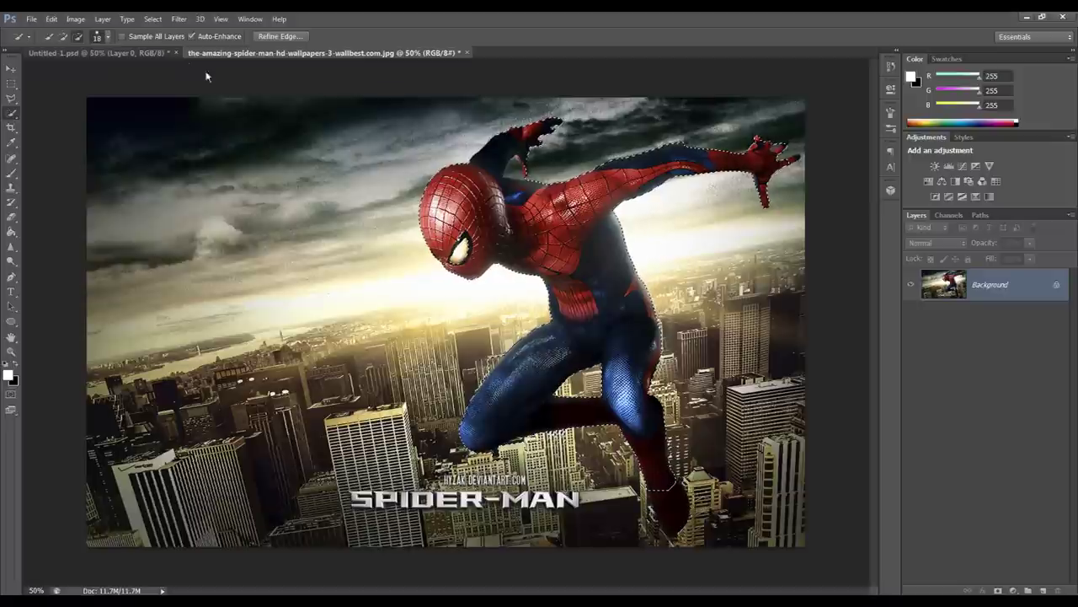
{"action": "left_click", "coordinate": [63, 36]}
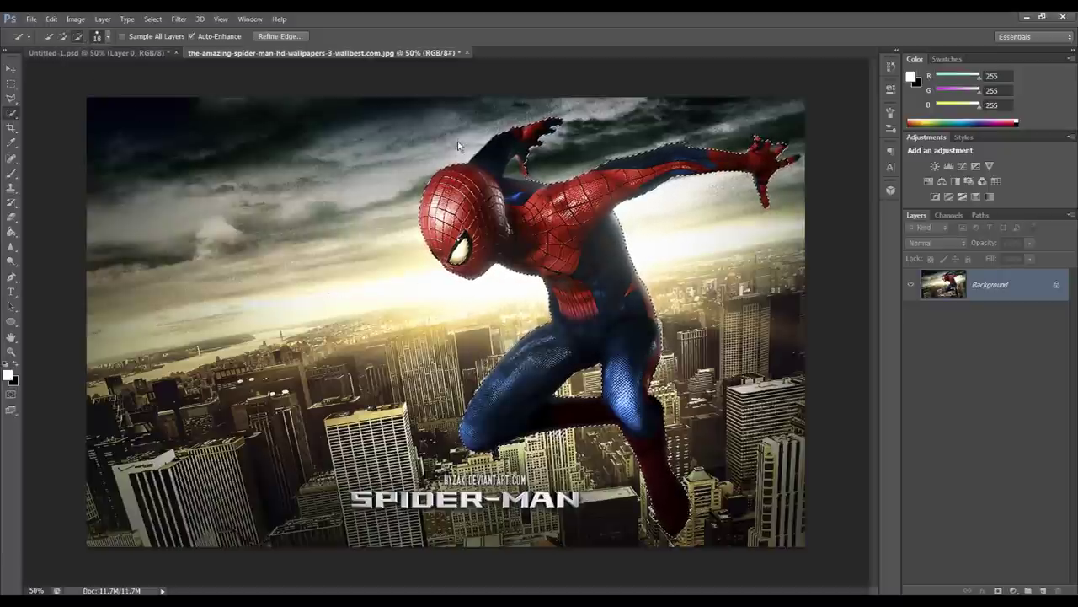
{"action": "left_click_drag", "start_coordinate": [458, 145], "coordinate": [479, 169]}
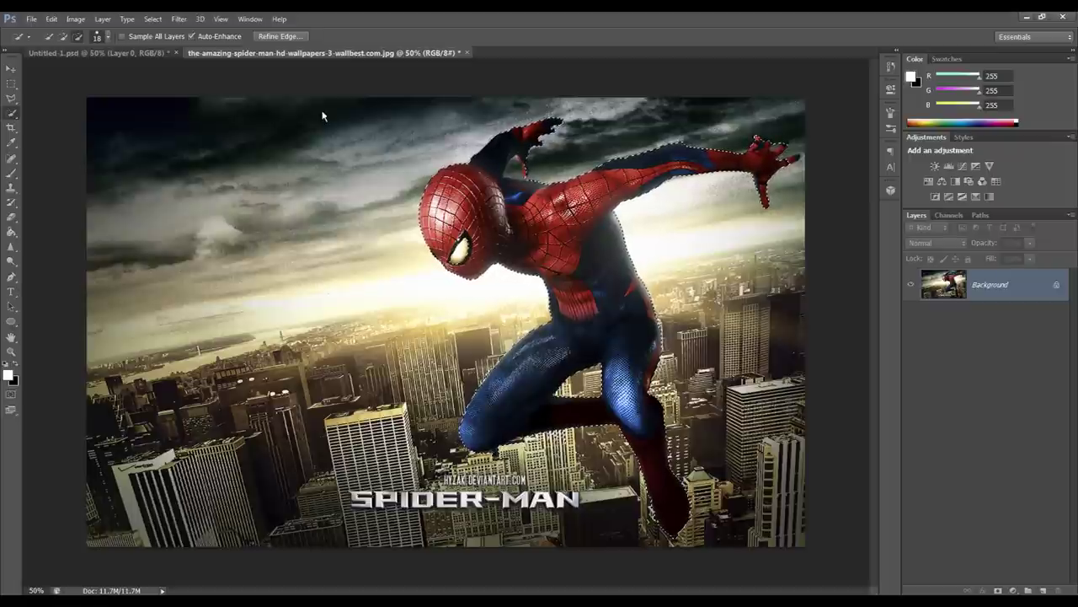
{"action": "left_click", "coordinate": [63, 37]}
Copy Spider-Man to Layer 1, hide it, and expand his reloaded outline on the Background.
{"action": "key", "text": "ctrl+j"}
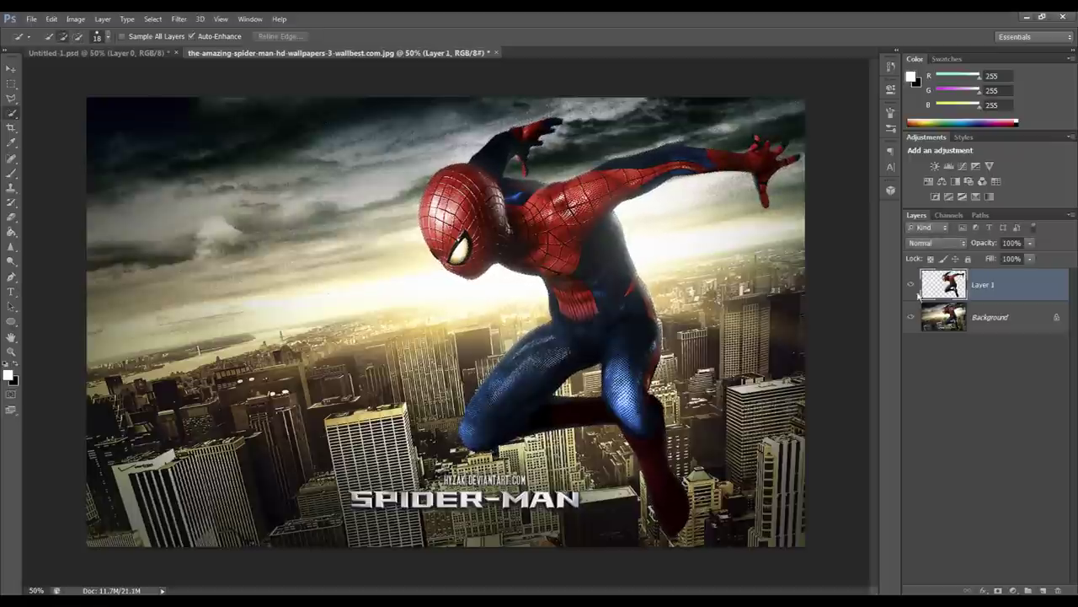
{"action": "left_click", "coordinate": [947, 287], "text": "ctrl"}
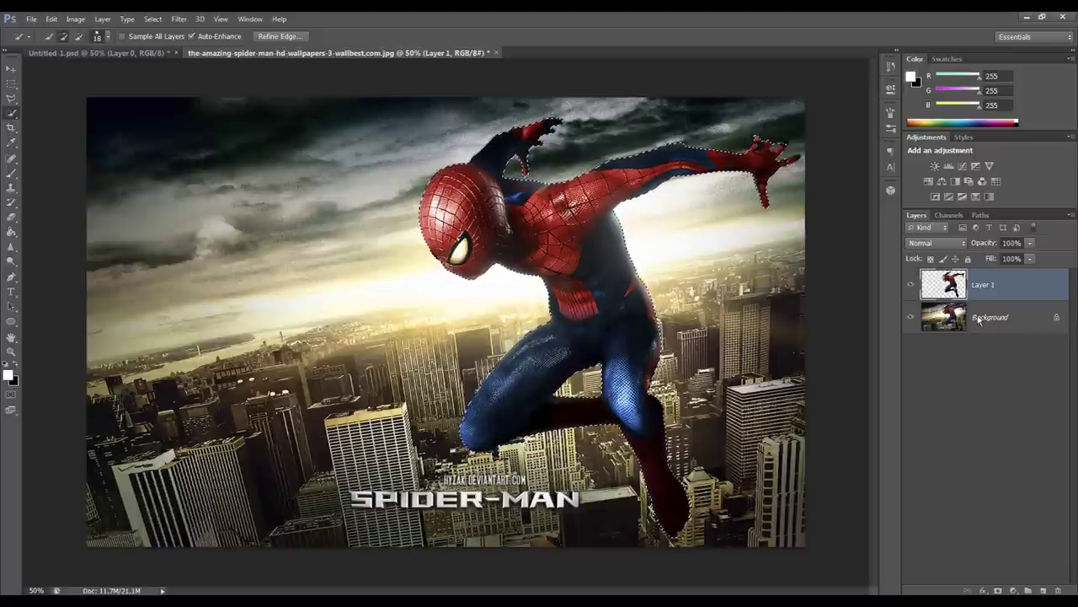
{"action": "left_click", "coordinate": [946, 318]}
{"action": "left_click", "coordinate": [913, 291]}
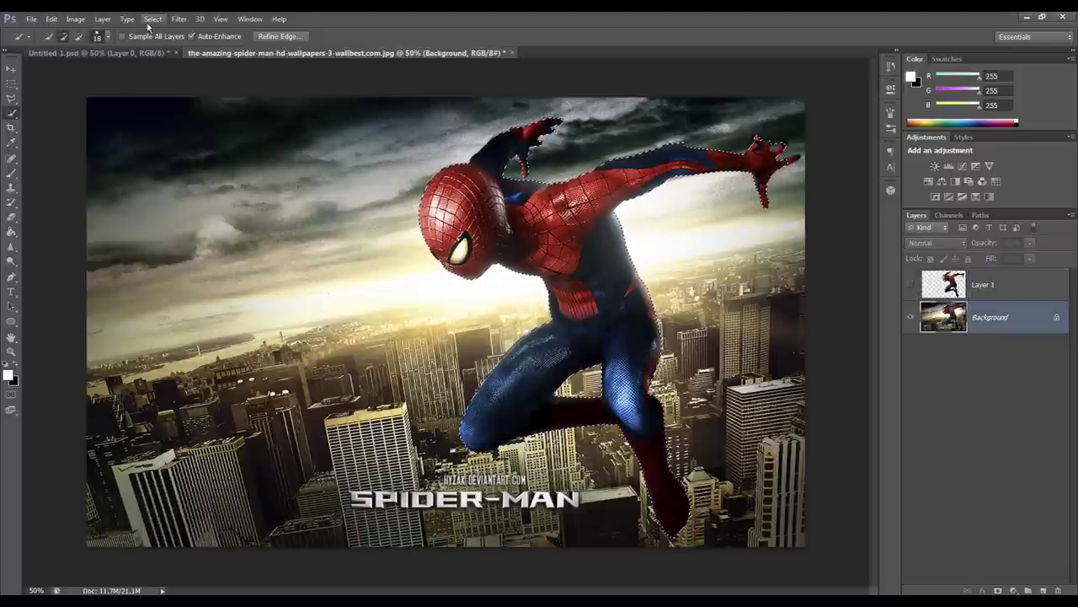
{"action": "left_click", "coordinate": [152, 18]}
{"action": "mouse_move", "coordinate": [193, 145]}
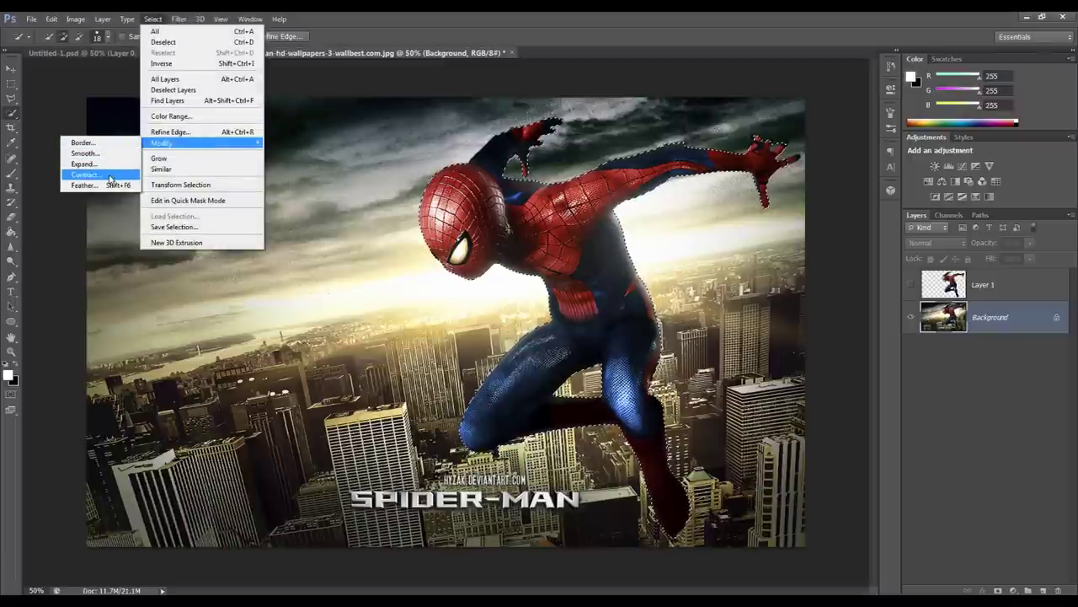
{"action": "left_click", "coordinate": [84, 167]}
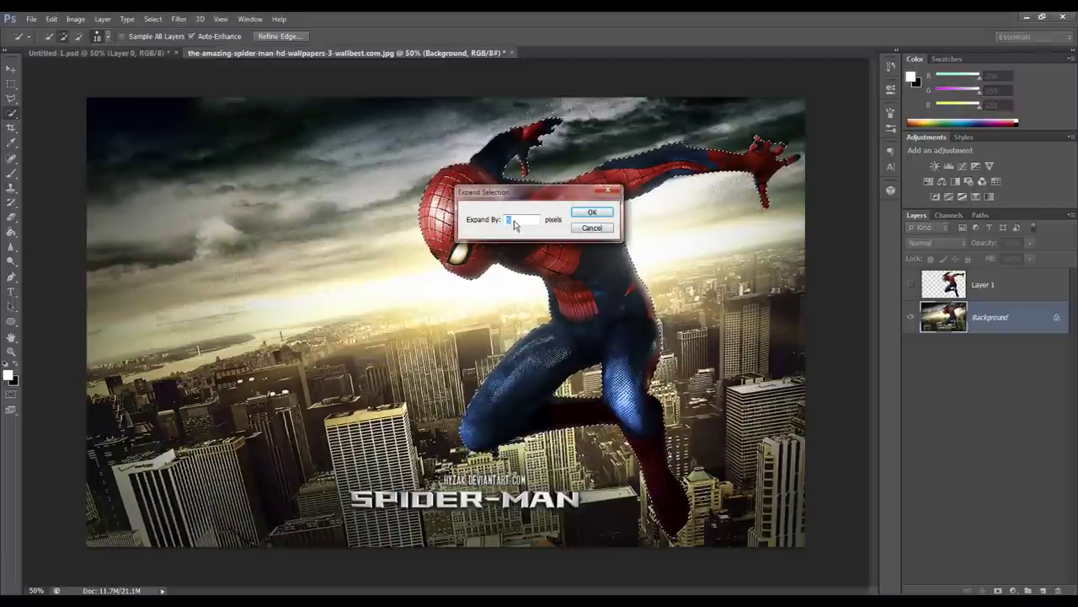
{"action": "left_click", "coordinate": [592, 214]}
Fill the expanded selection on the Background with Content-Aware fill.
{"action": "right_click", "coordinate": [490, 225]}
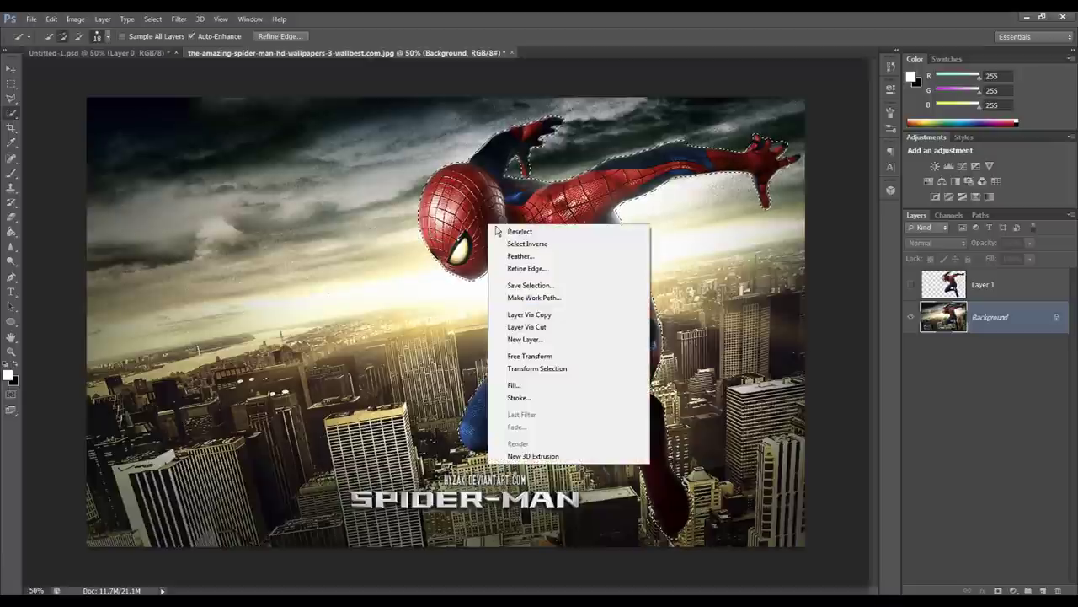
{"action": "left_click", "coordinate": [517, 385]}
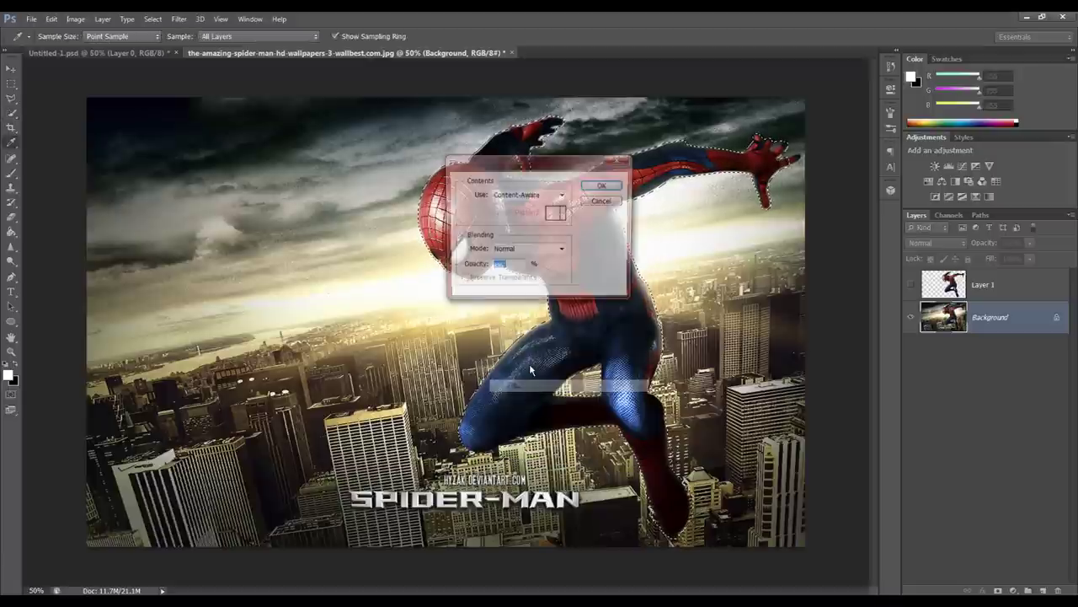
{"action": "left_click", "coordinate": [531, 195]}
{"action": "left_click", "coordinate": [512, 242]}
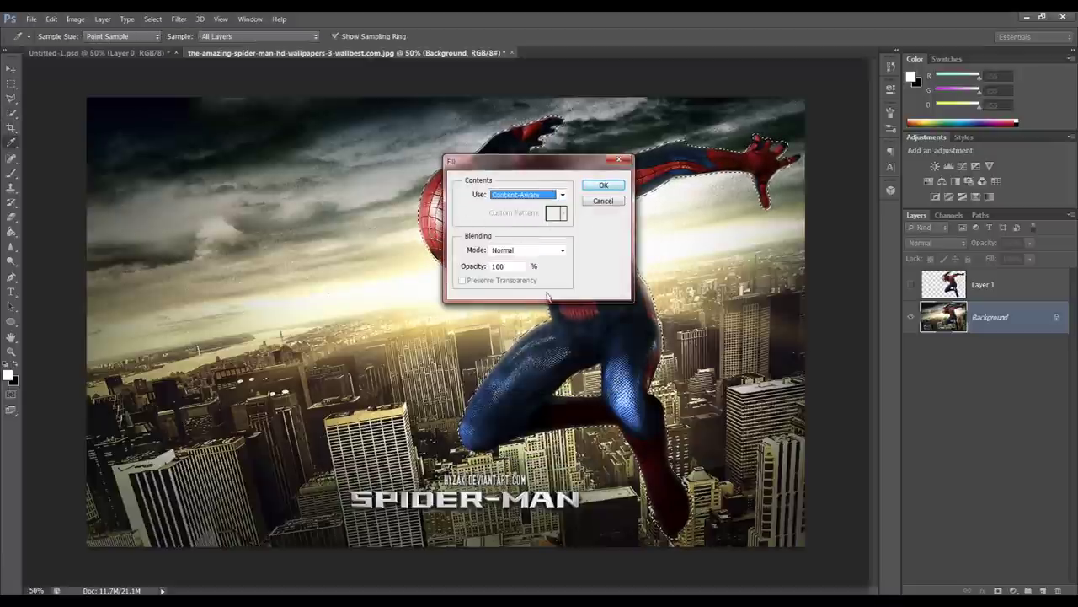
{"action": "left_click", "coordinate": [604, 185]}
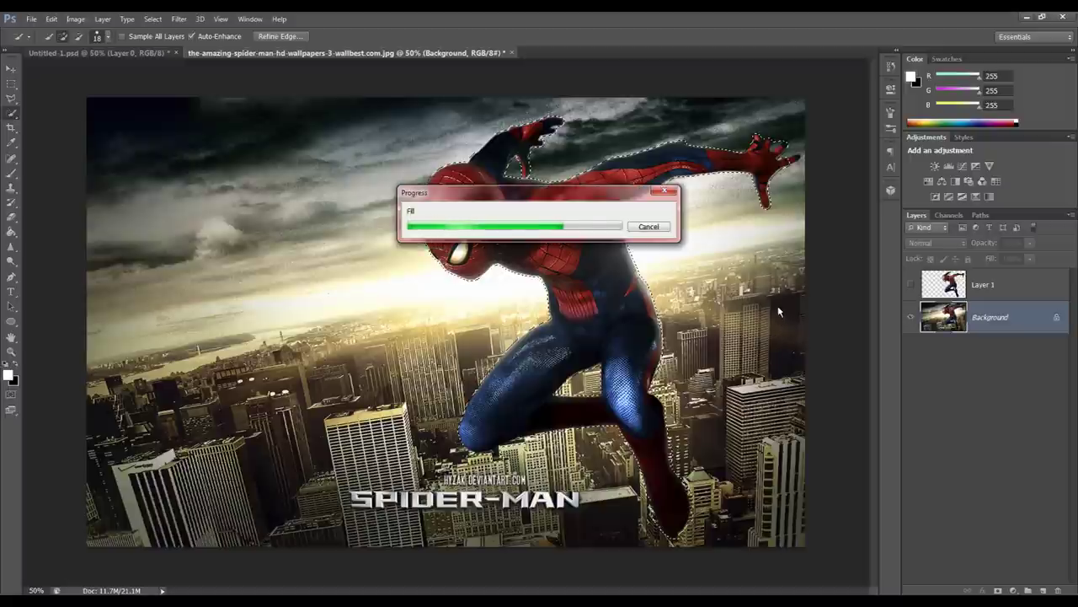
Clear the selection and switch to the Rectangular Marquee tool.
{"action": "left_click", "coordinate": [152, 19]}
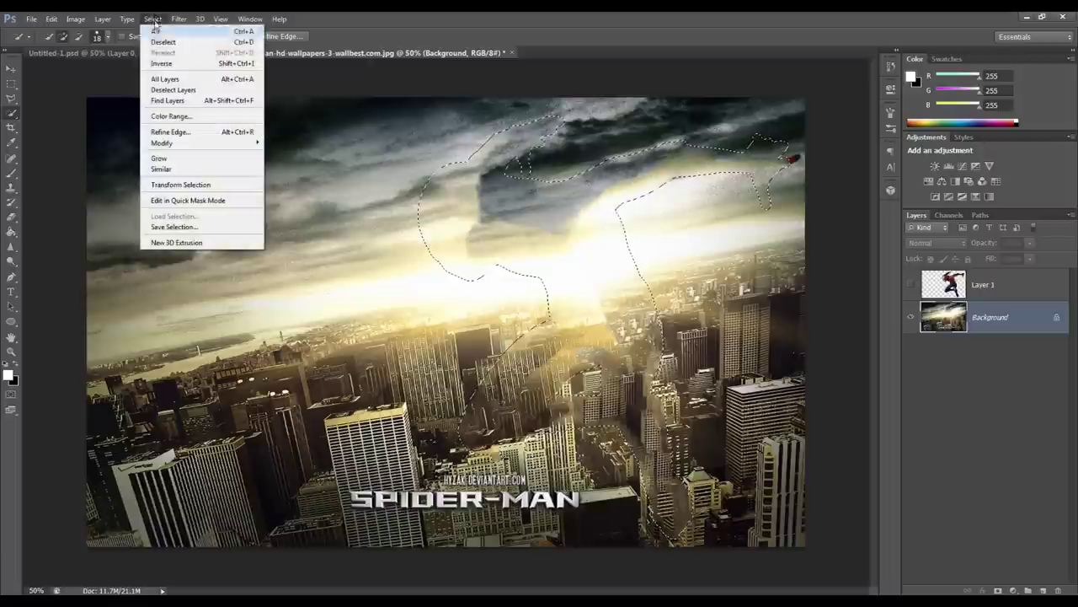
{"action": "left_click", "coordinate": [155, 44]}
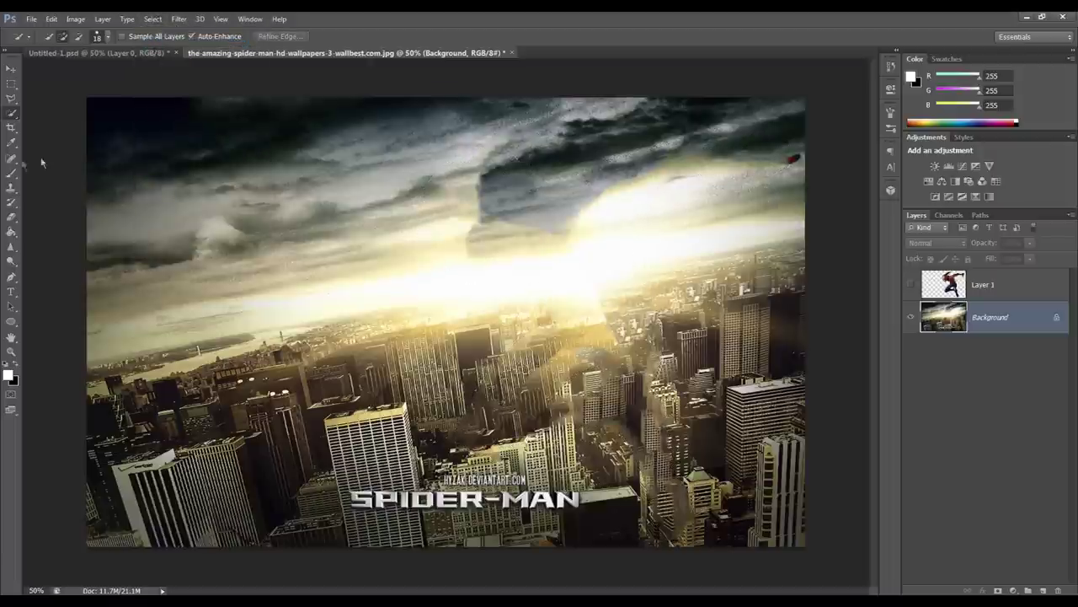
{"action": "left_click", "coordinate": [13, 160]}
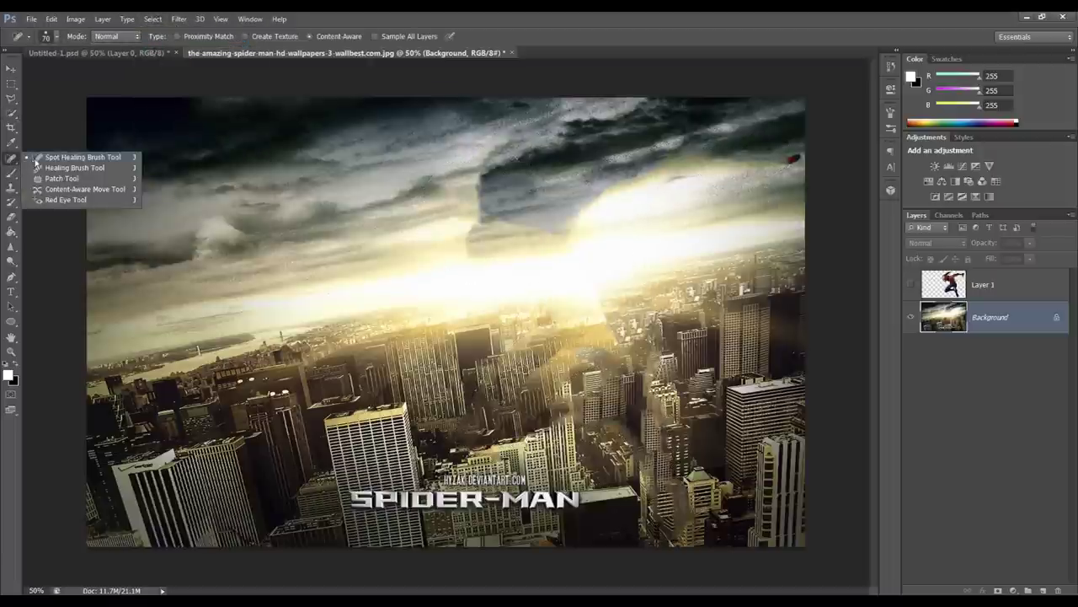
{"action": "left_click", "coordinate": [11, 190]}
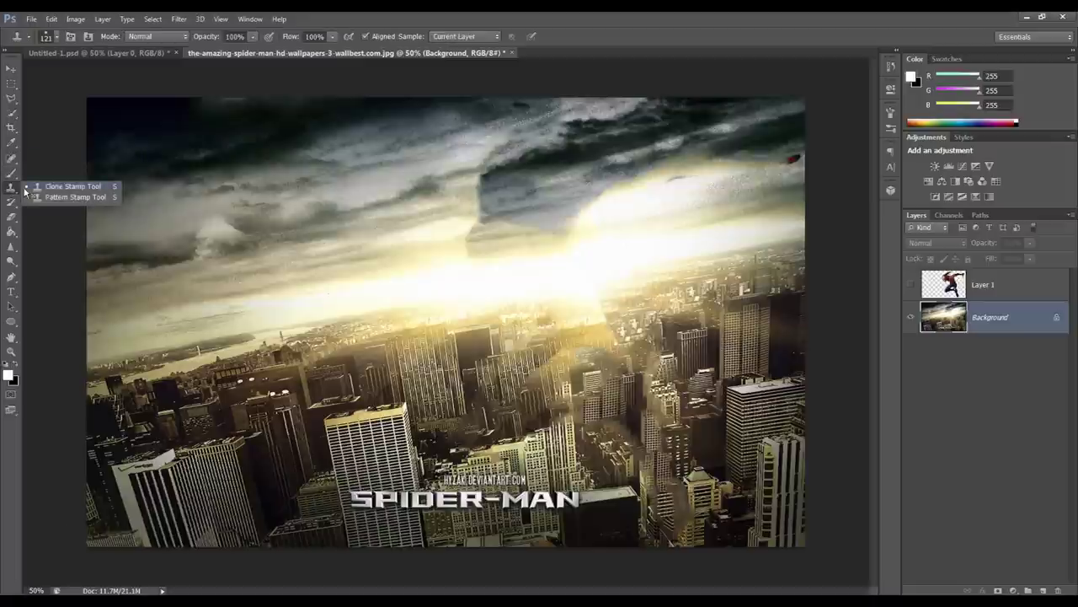
{"action": "left_click", "coordinate": [11, 186]}
{"action": "left_click", "coordinate": [11, 83]}
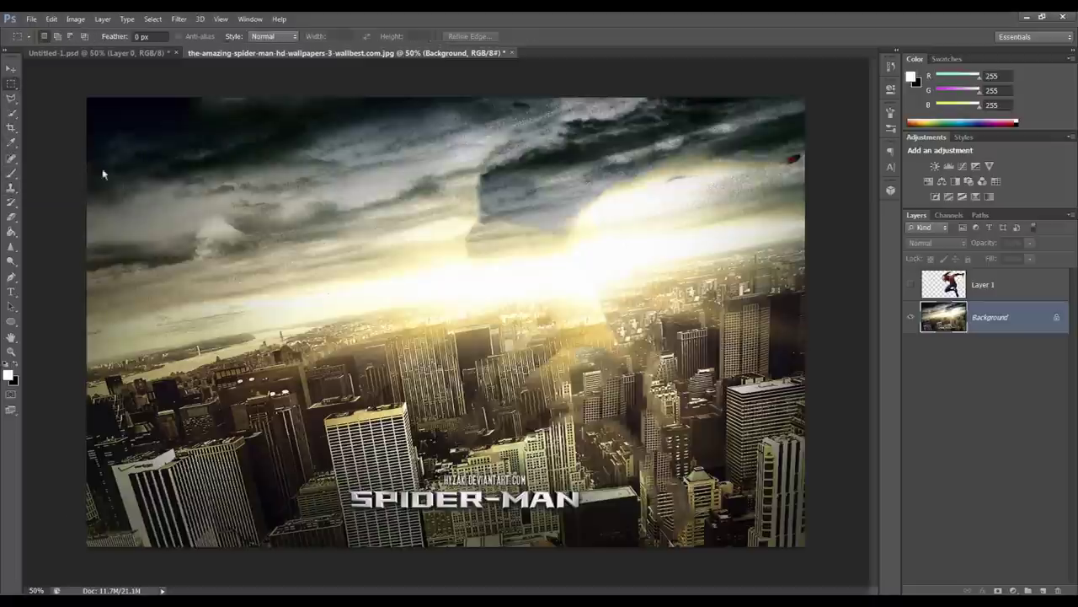
Content-Aware fill a rectangle over the SPIDER-MAN title text, deselect, and show Layer 1 again.
{"action": "left_click_drag", "start_coordinate": [342, 469], "coordinate": [606, 526]}
{"action": "right_click", "coordinate": [518, 511]}
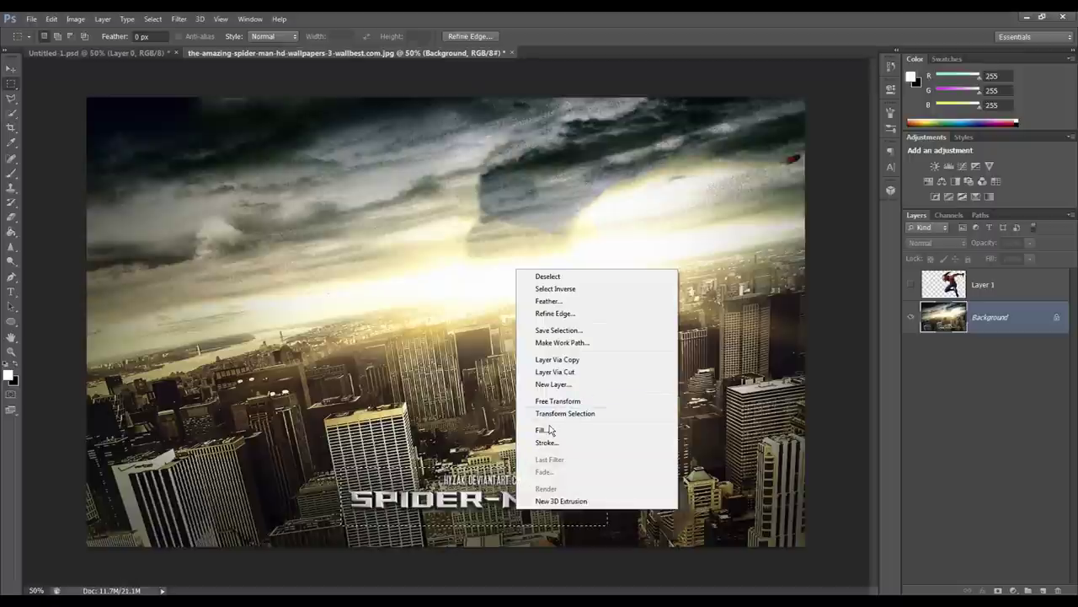
{"action": "left_click", "coordinate": [552, 424]}
{"action": "left_click", "coordinate": [603, 186]}
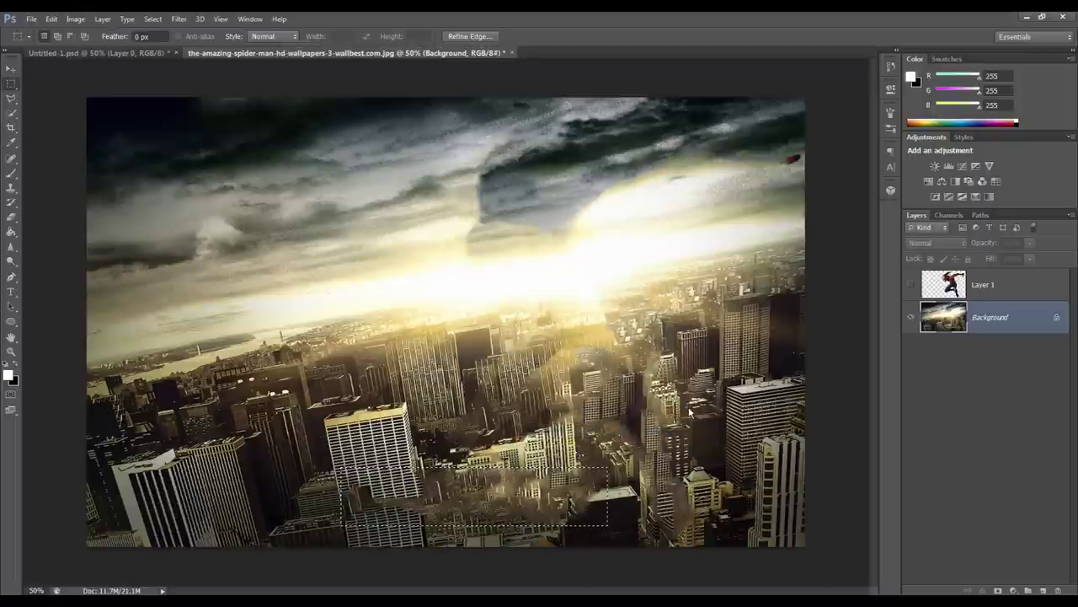
{"action": "left_click", "coordinate": [152, 19]}
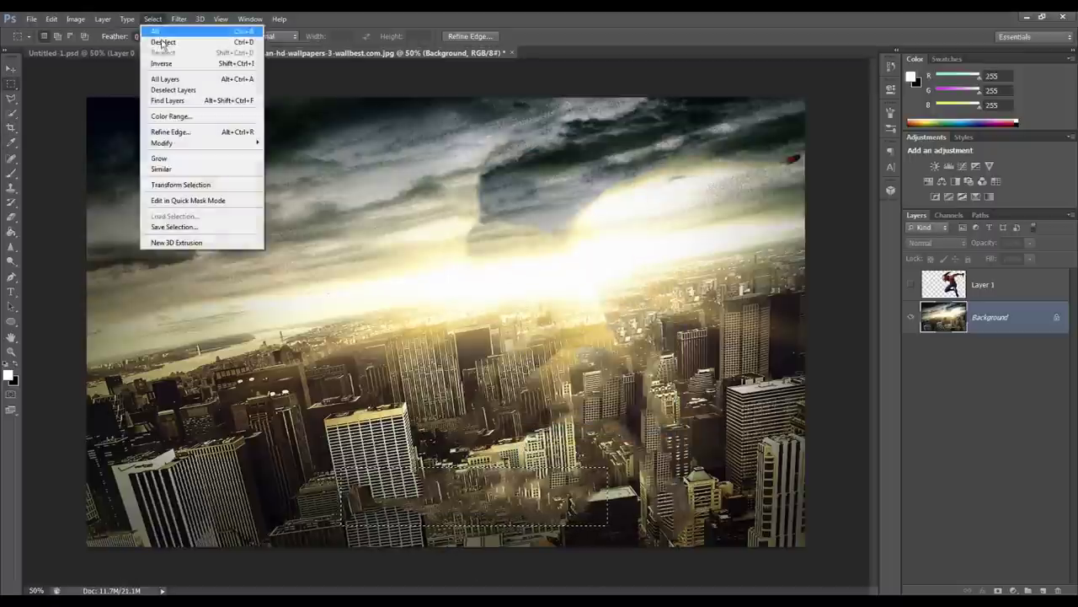
{"action": "left_click", "coordinate": [169, 43]}
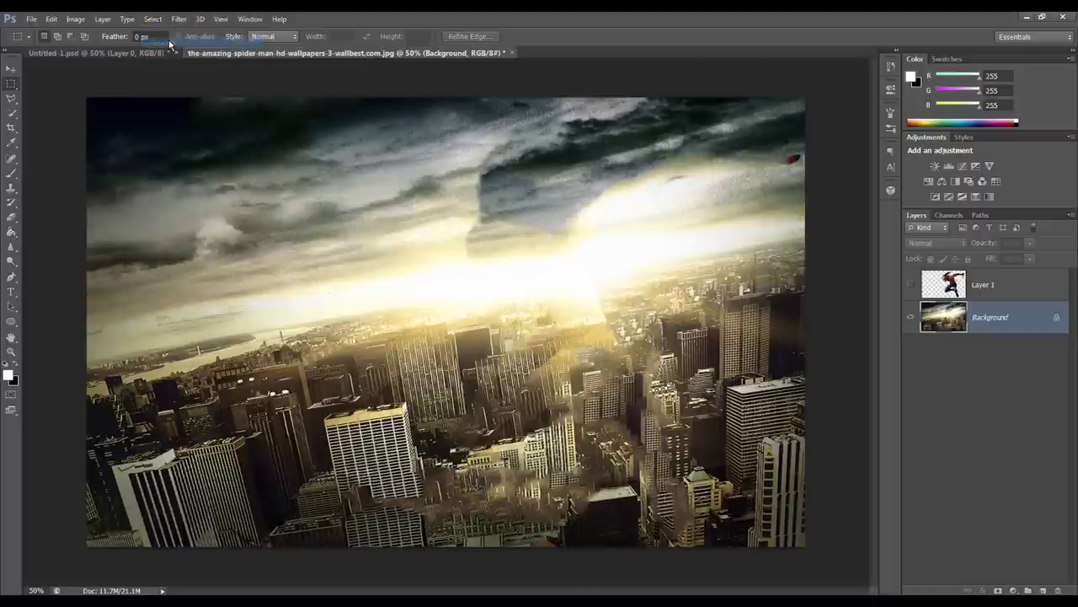
{"action": "left_click", "coordinate": [910, 285]}
Toggle Spider-Man's layer to compare the scene, then hide it and activate the Background.
{"action": "left_click", "coordinate": [911, 287]}
{"action": "left_click", "coordinate": [911, 287]}
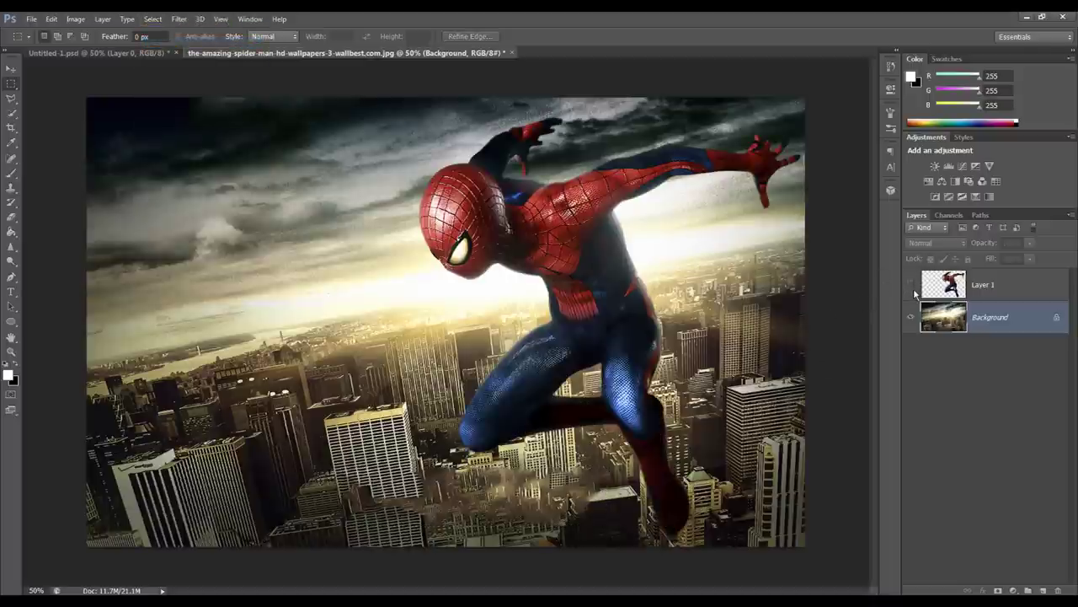
{"action": "left_click", "coordinate": [911, 287]}
{"action": "left_click", "coordinate": [911, 286]}
{"action": "left_click", "coordinate": [913, 286]}
{"action": "left_click", "coordinate": [911, 286]}
{"action": "left_click", "coordinate": [975, 295]}
{"action": "left_click", "coordinate": [911, 287]}
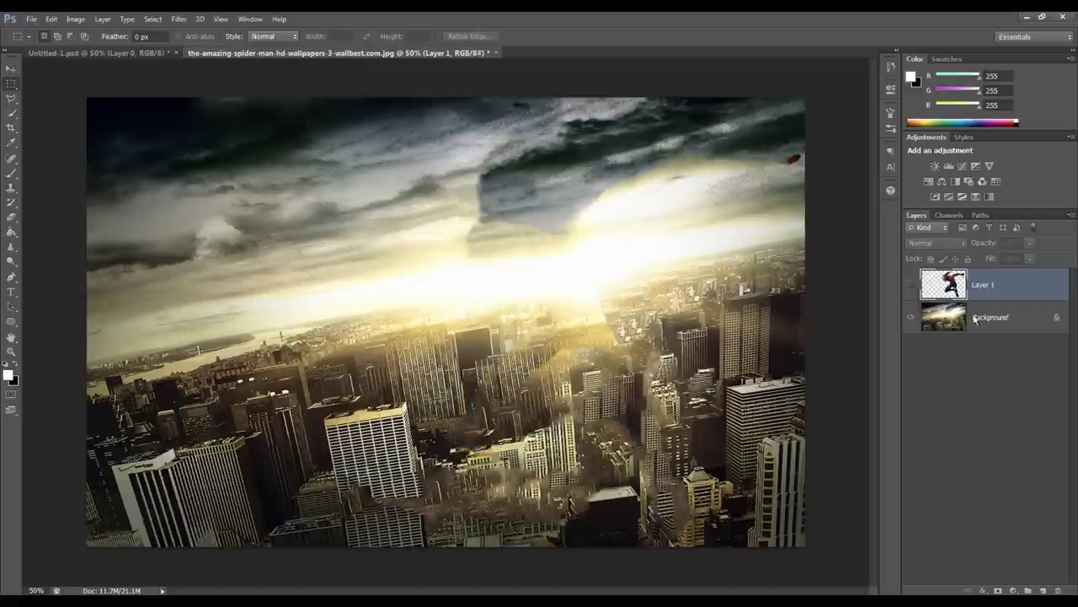
{"action": "left_click", "coordinate": [984, 318]}
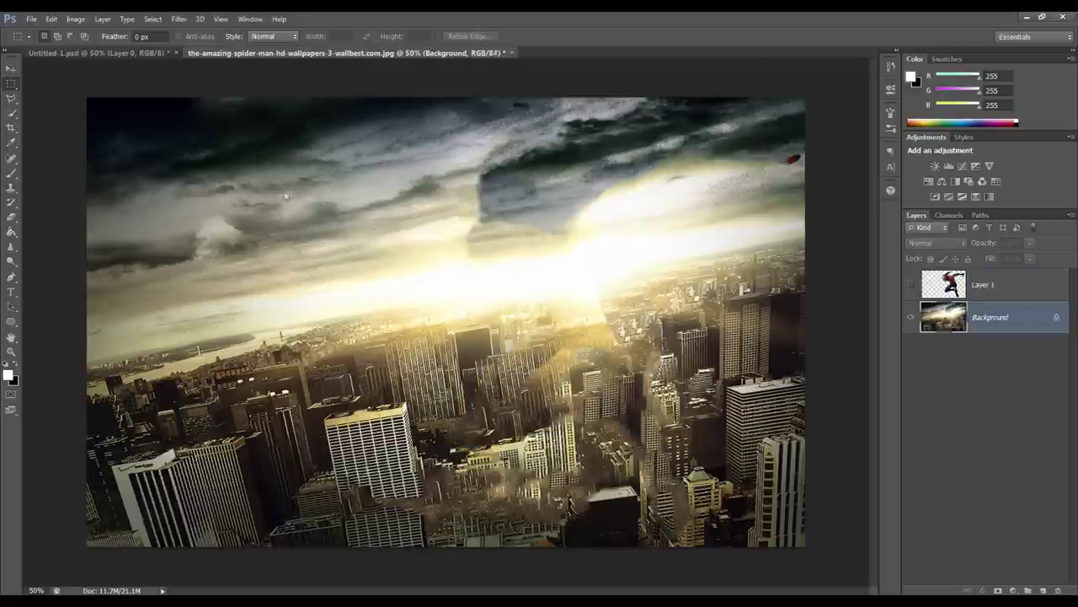
Cut the small red leftover out of the Background sky and paste it as a new layer.
{"action": "left_click", "coordinate": [11, 113]}
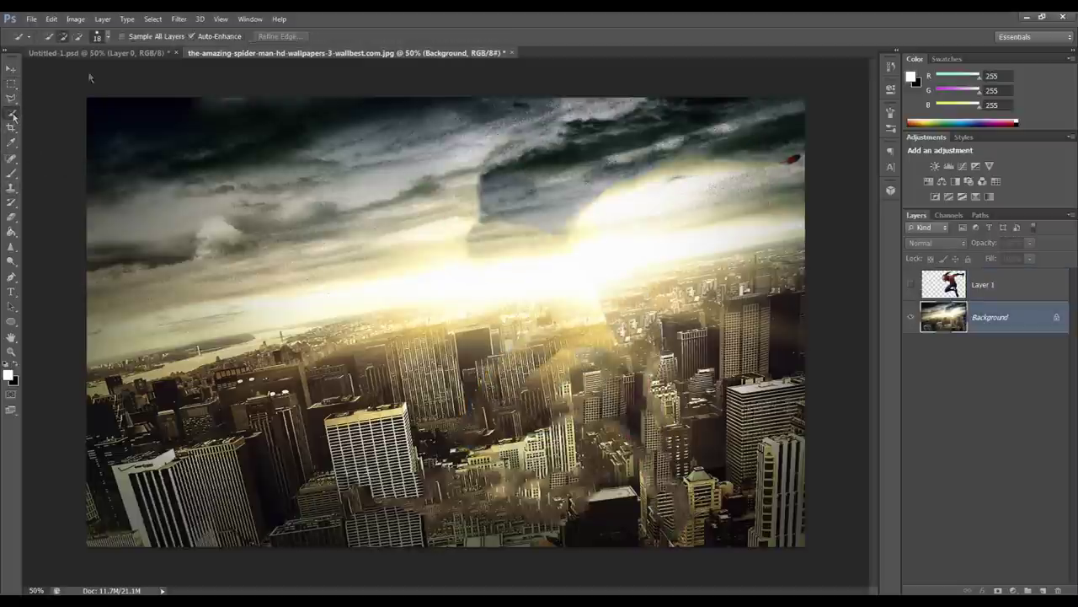
{"action": "left_click", "coordinate": [793, 160]}
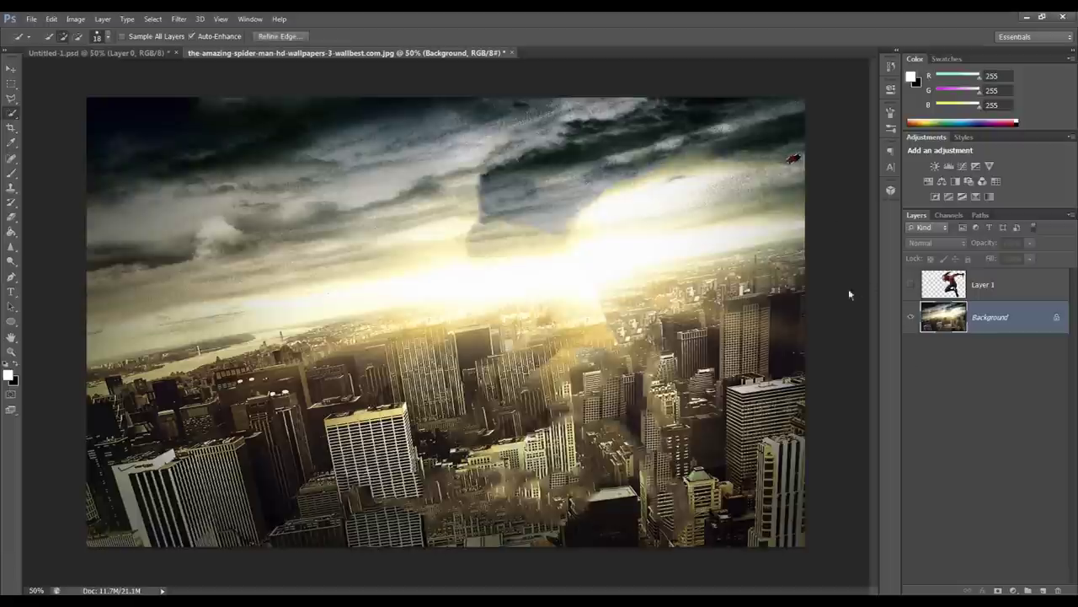
{"action": "key", "text": "ctrl+x"}
{"action": "left_click", "coordinate": [987, 296]}
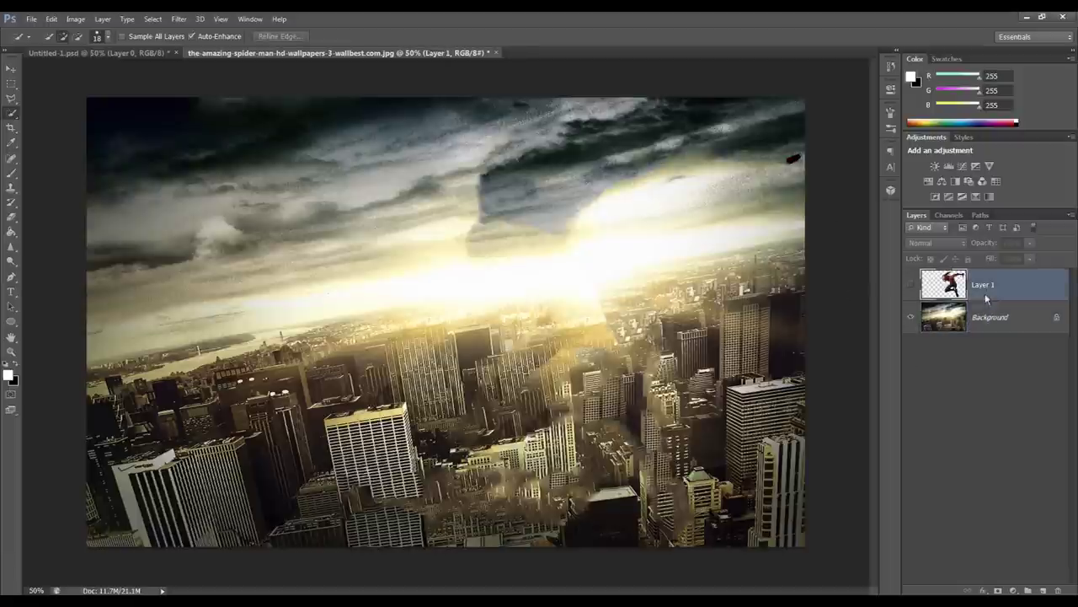
{"action": "left_click", "coordinate": [911, 284]}
{"action": "key", "text": "ctrl+v"}
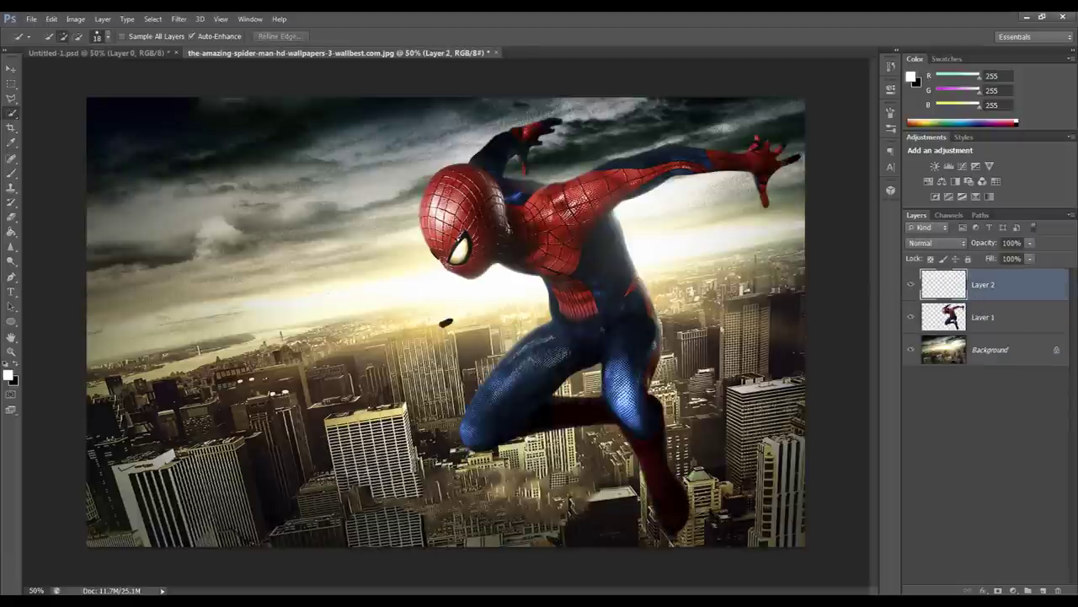
Move the pasted piece onto Spider-Man's right hand and merge Layer 1 down into Layer 2.
{"action": "key", "text": "v"}
{"action": "left_click_drag", "start_coordinate": [445, 322], "coordinate": [797, 170]}
{"action": "left_click_drag", "start_coordinate": [1033, 288], "coordinate": [1021, 316]}
{"action": "left_click", "coordinate": [931, 295]}
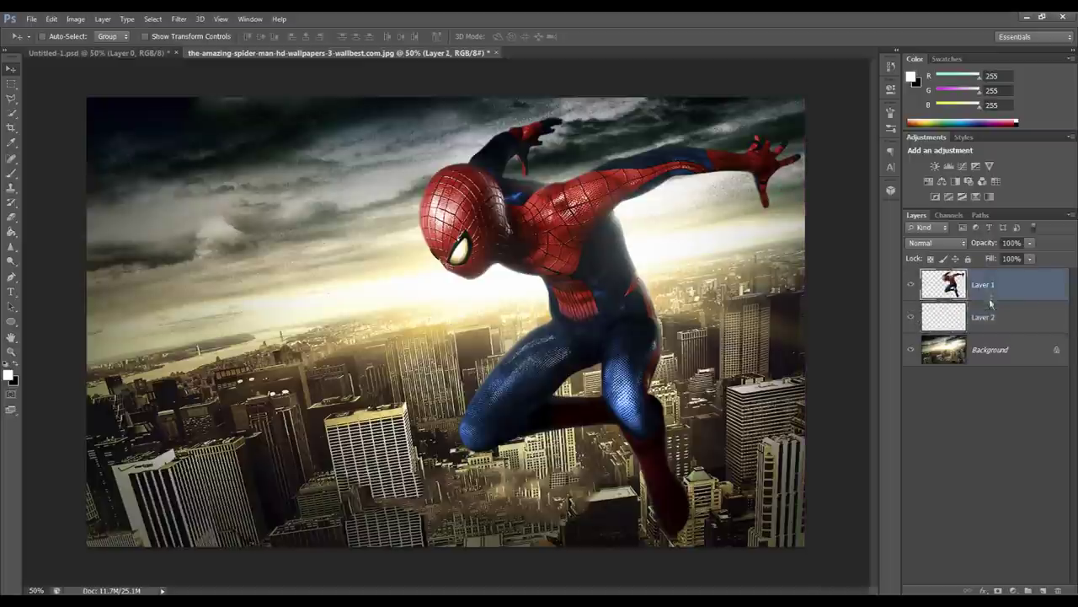
{"action": "key", "text": "ctrl+e"}
Spot Heal the dark blobs out of the Background sky, then show Spider-Man again.
{"action": "left_click", "coordinate": [992, 328]}
{"action": "left_click", "coordinate": [910, 284]}
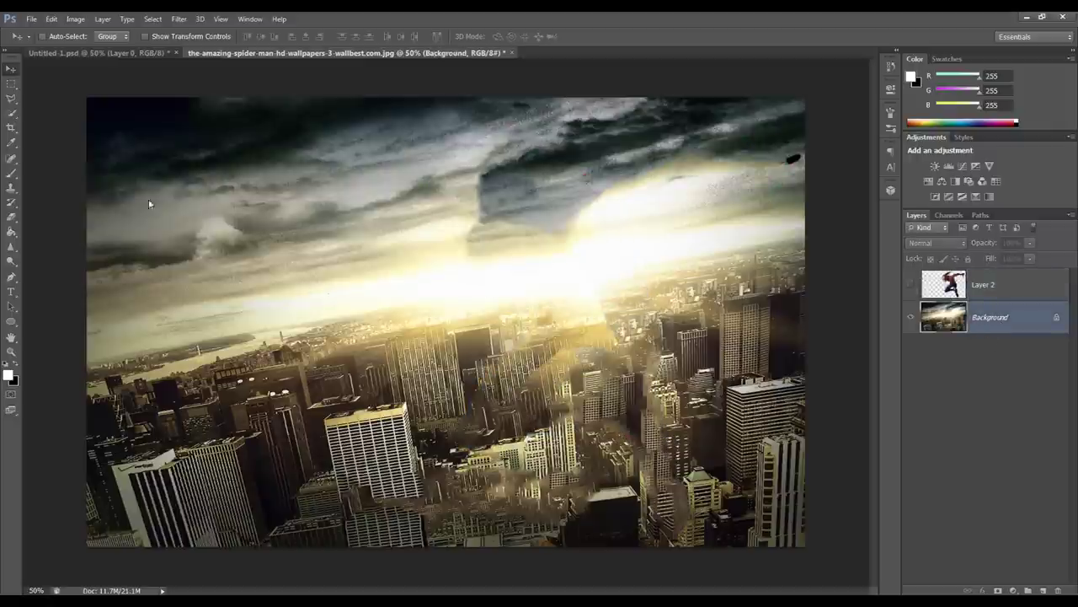
{"action": "left_click", "coordinate": [20, 158]}
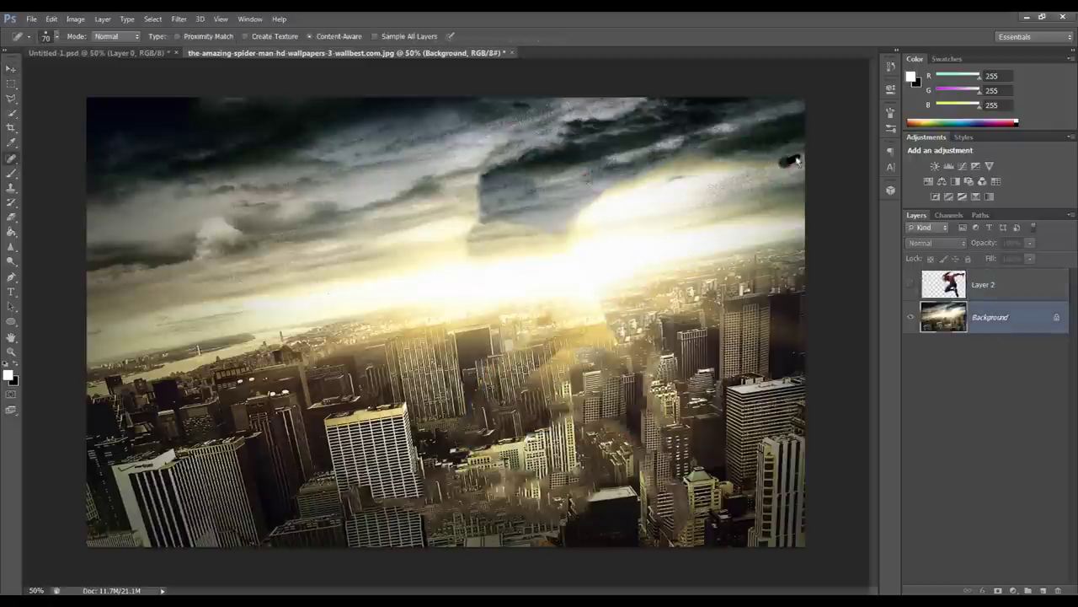
{"action": "left_click", "coordinate": [792, 160]}
{"action": "left_click_drag", "start_coordinate": [463, 251], "coordinate": [480, 193]}
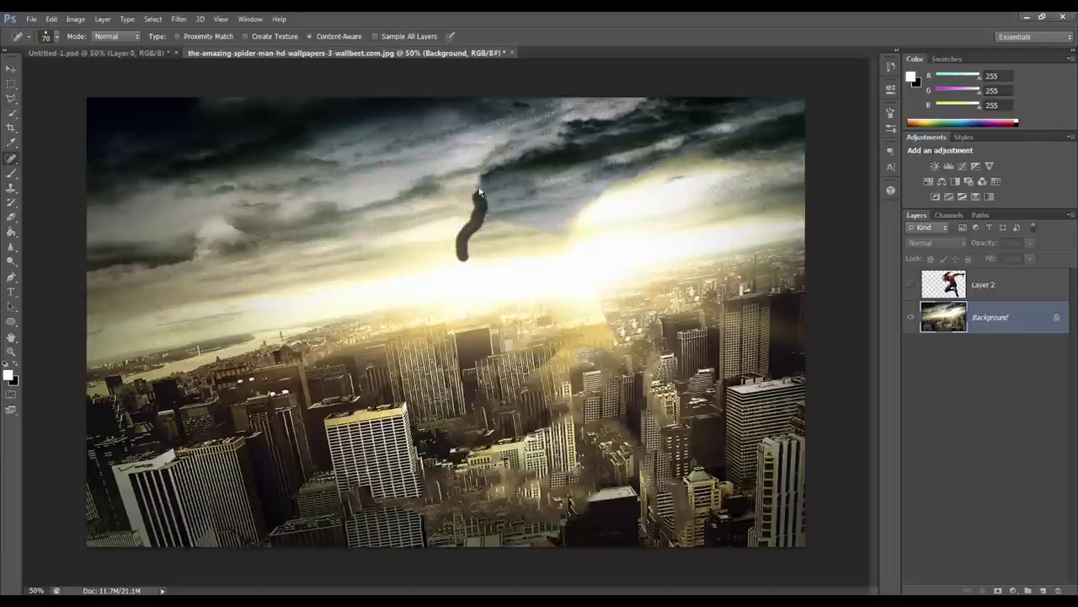
{"action": "left_click_drag", "start_coordinate": [536, 158], "coordinate": [564, 145]}
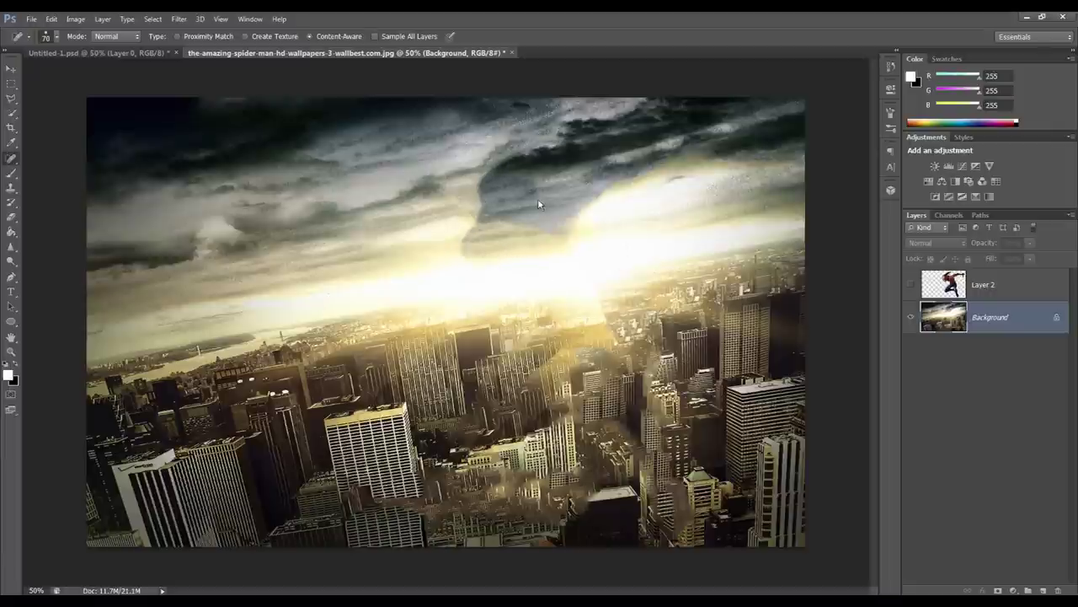
{"action": "left_click", "coordinate": [911, 285]}
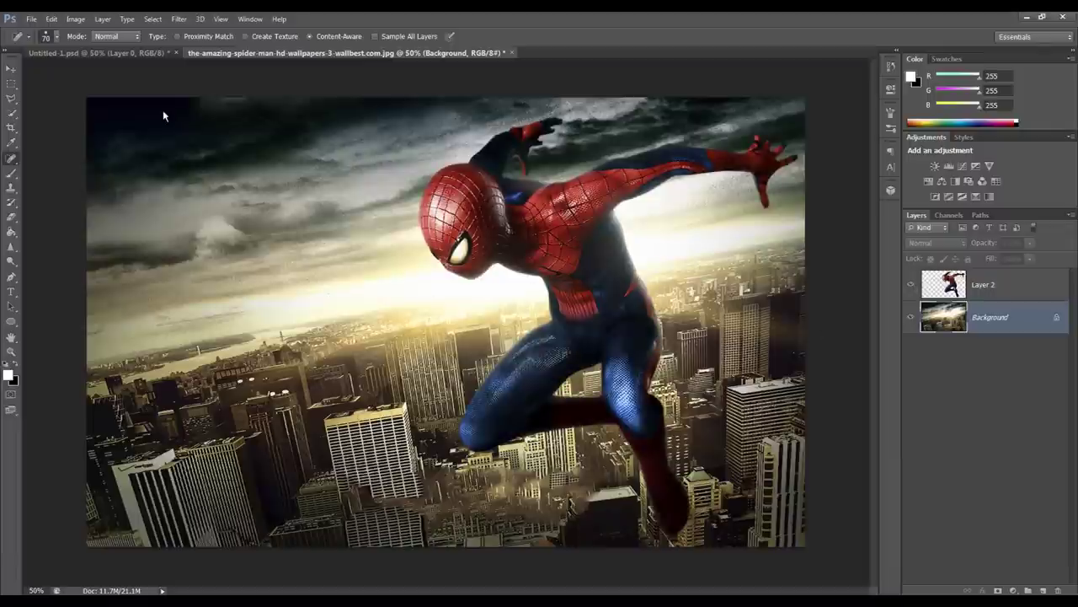
Save the image as Spider Man.psd, accepting the Photoshop Format Options.
{"action": "left_click", "coordinate": [31, 18]}
{"action": "left_click", "coordinate": [73, 156]}
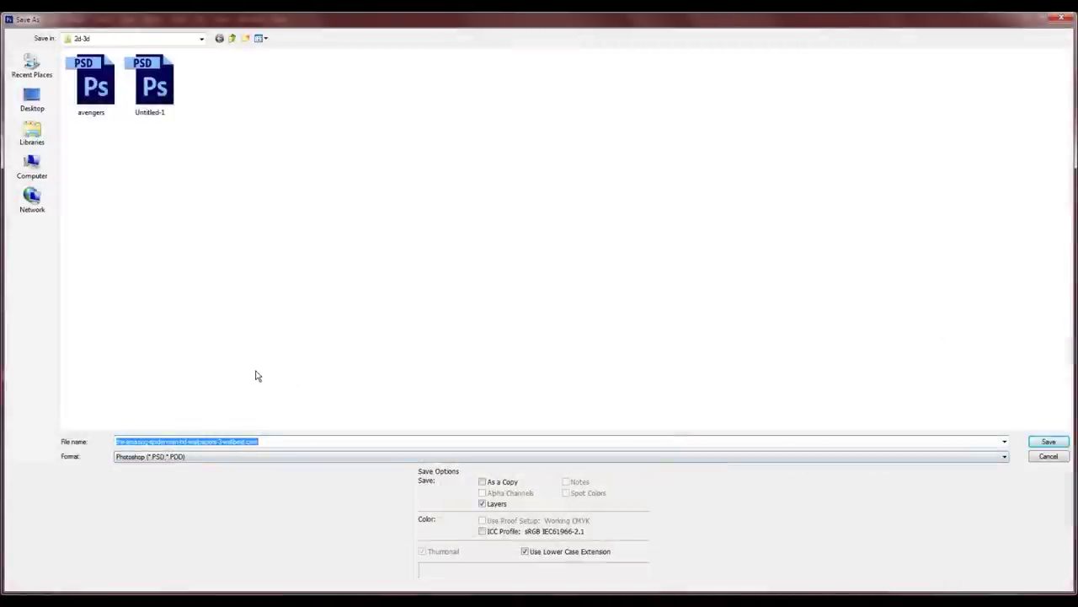
{"action": "type", "text": "Spider Man"}
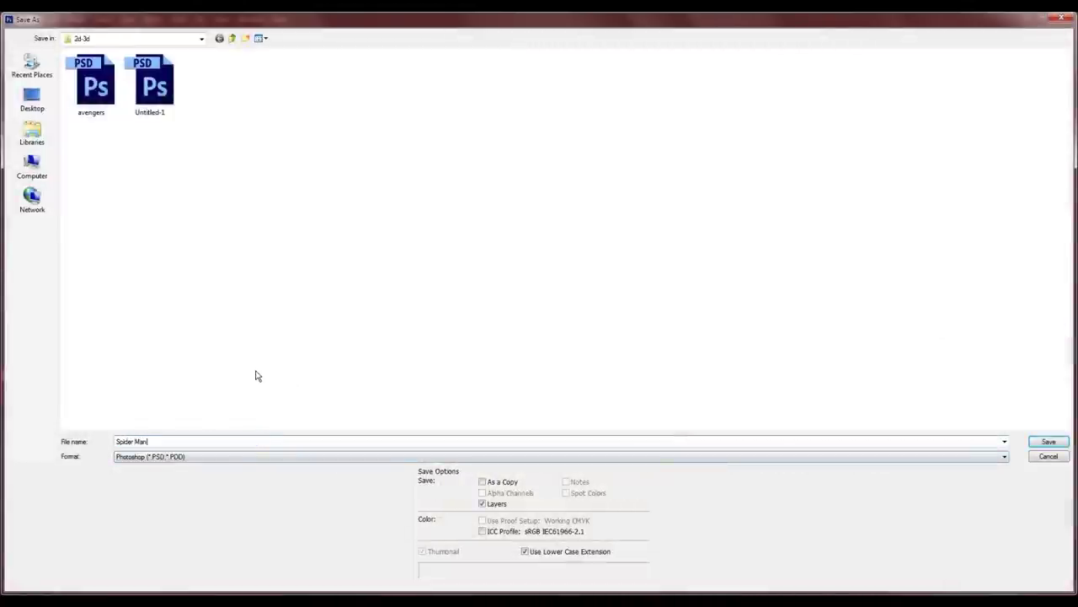
{"action": "key", "text": "Return"}
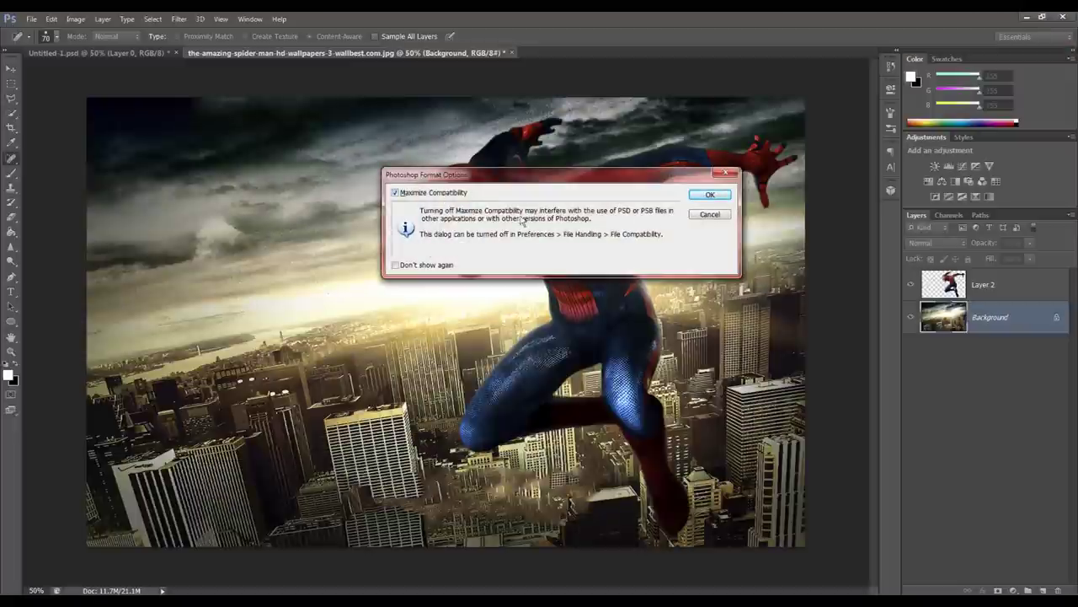
{"action": "left_click", "coordinate": [711, 194]}
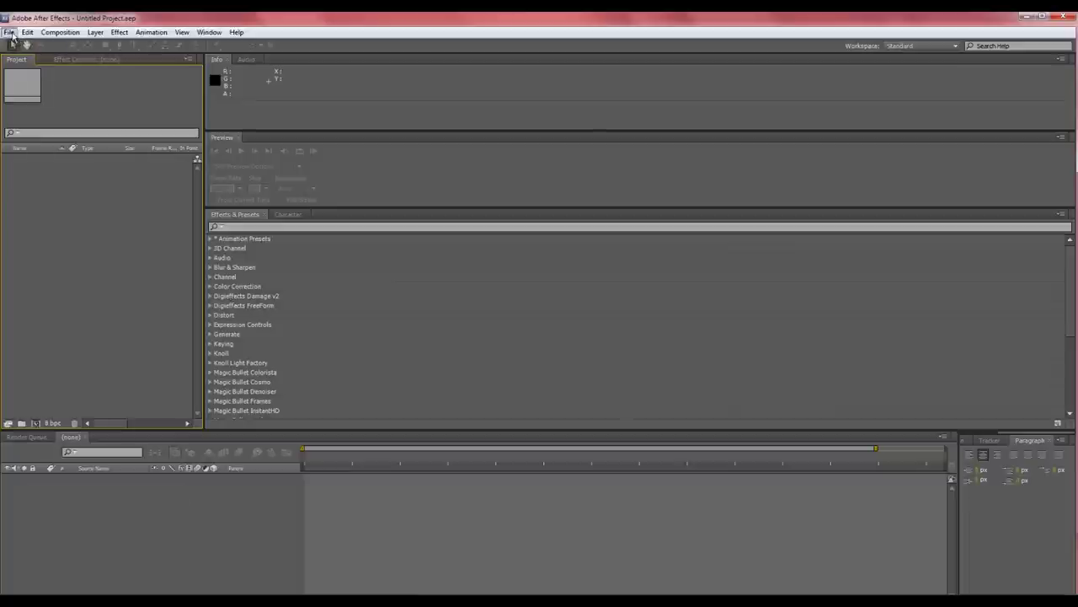
Import Spider Man.psd into After Effects as a layered composition.
{"action": "left_click", "coordinate": [10, 34]}
{"action": "mouse_move", "coordinate": [89, 192]}
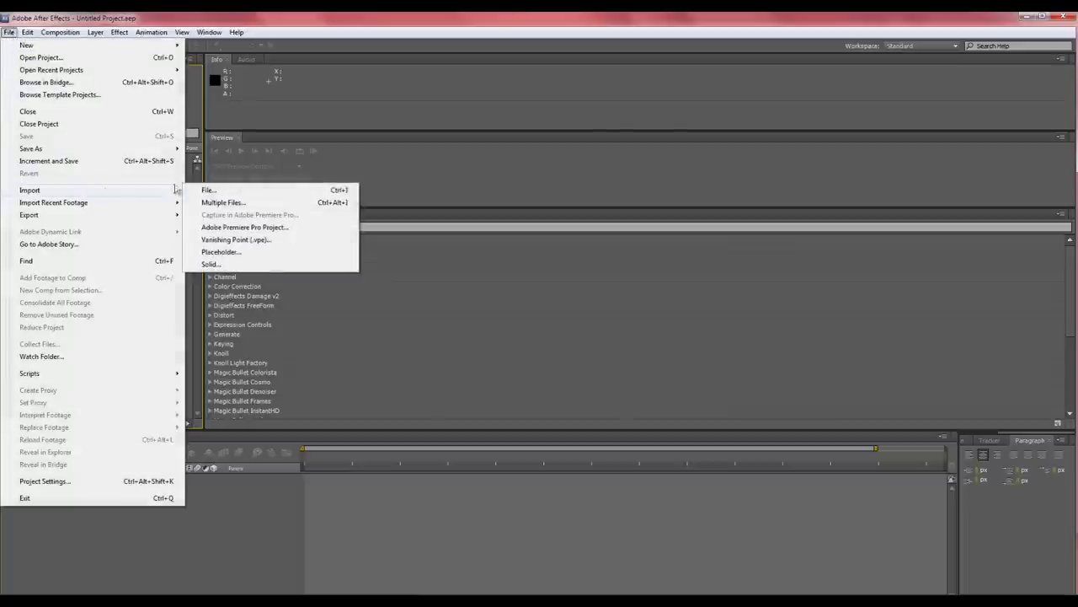
{"action": "left_click", "coordinate": [206, 192]}
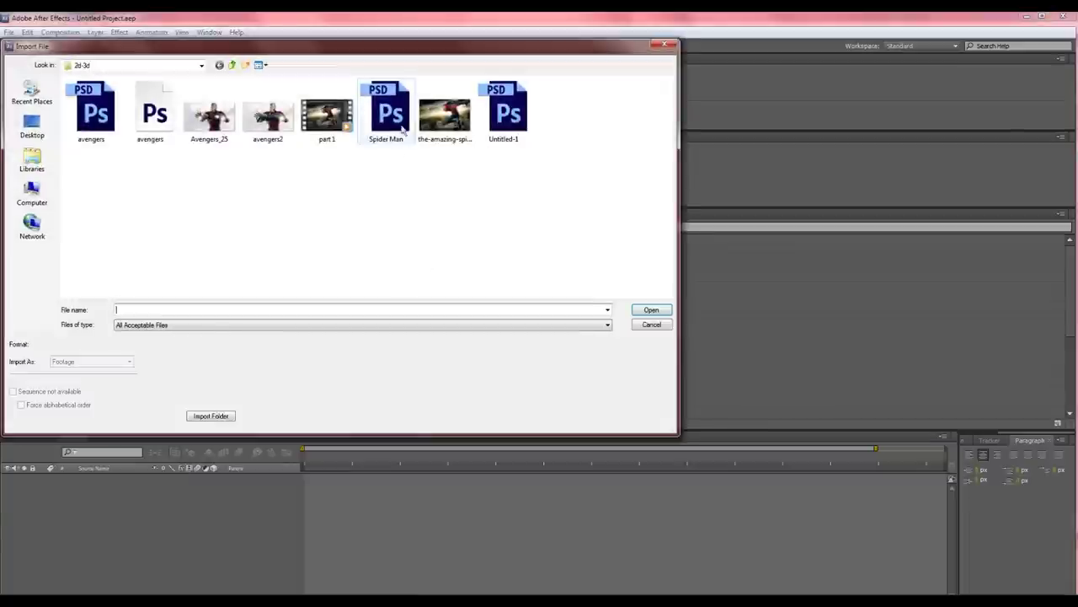
{"action": "double_click", "coordinate": [386, 109]}
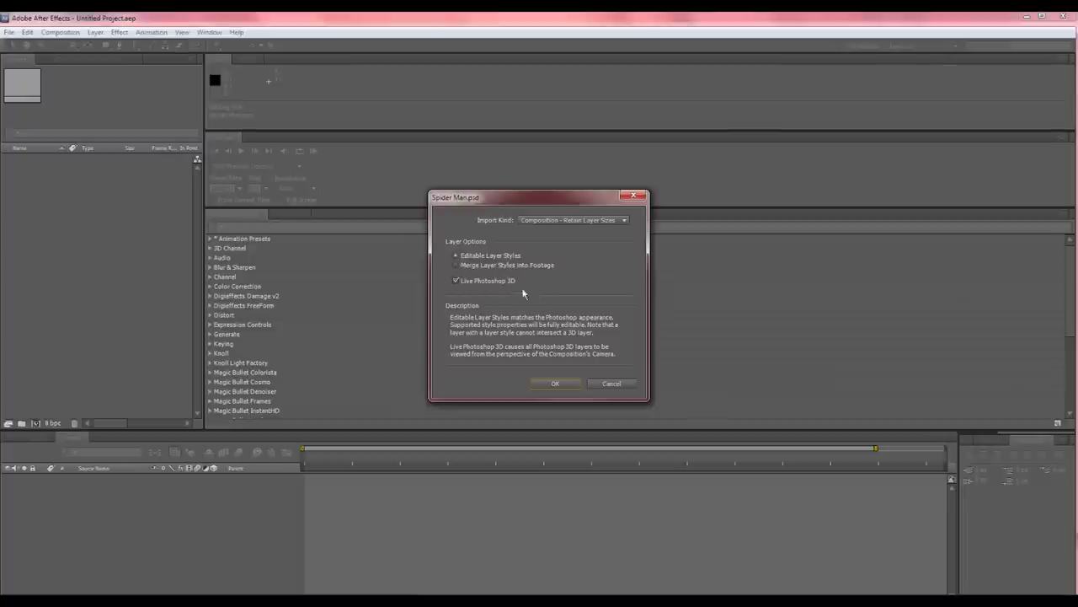
{"action": "left_click", "coordinate": [555, 384]}
Create the Background/Spider Man comp from both layers in the Spider Man Layers folder.
{"action": "left_click", "coordinate": [40, 171]}
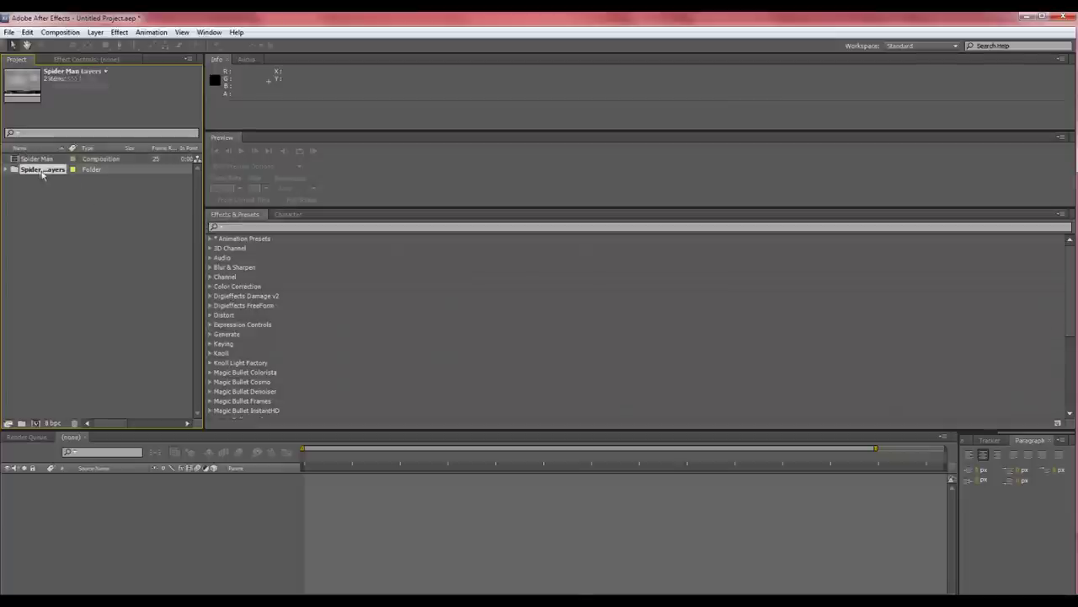
{"action": "left_click", "coordinate": [12, 170]}
{"action": "left_click_drag", "start_coordinate": [101, 228], "coordinate": [35, 422]}
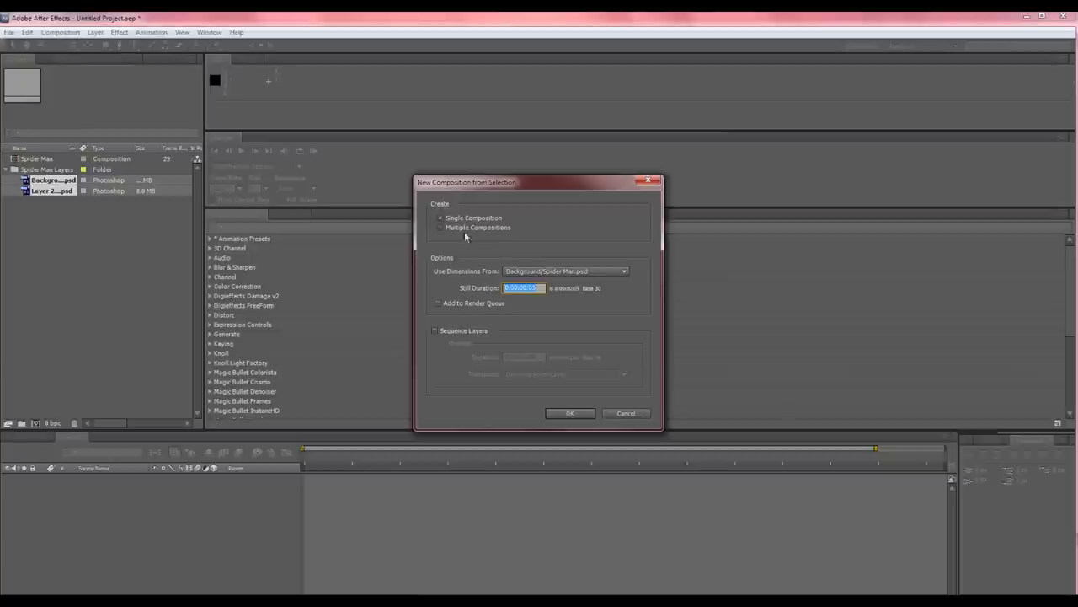
{"action": "left_click", "coordinate": [571, 414]}
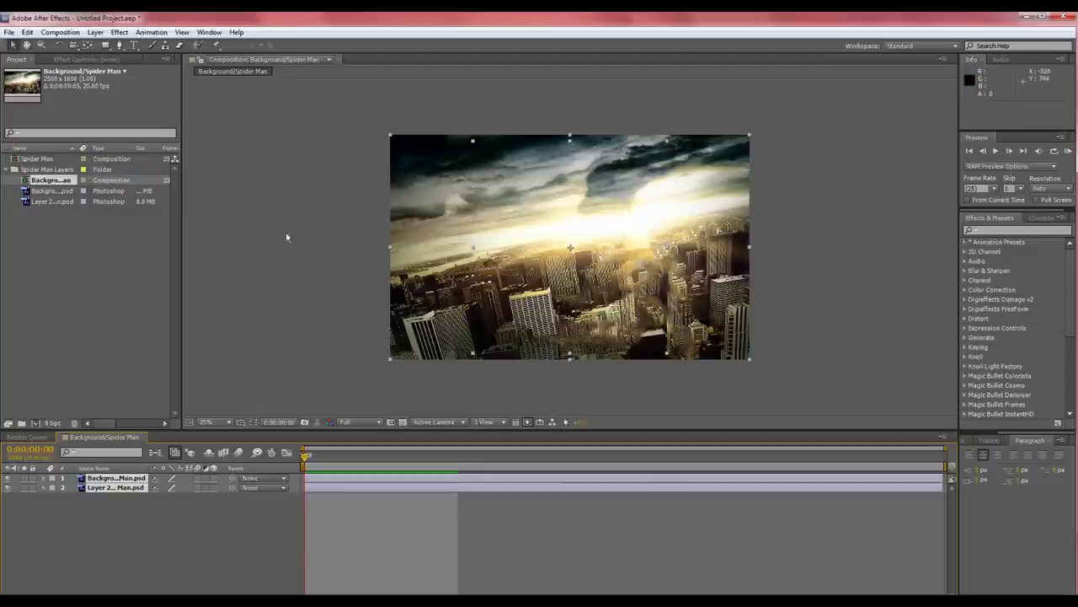
Set the Background/Spider Man composition to 1920 × 860 and view it at 50%.
{"action": "right_click", "coordinate": [110, 181]}
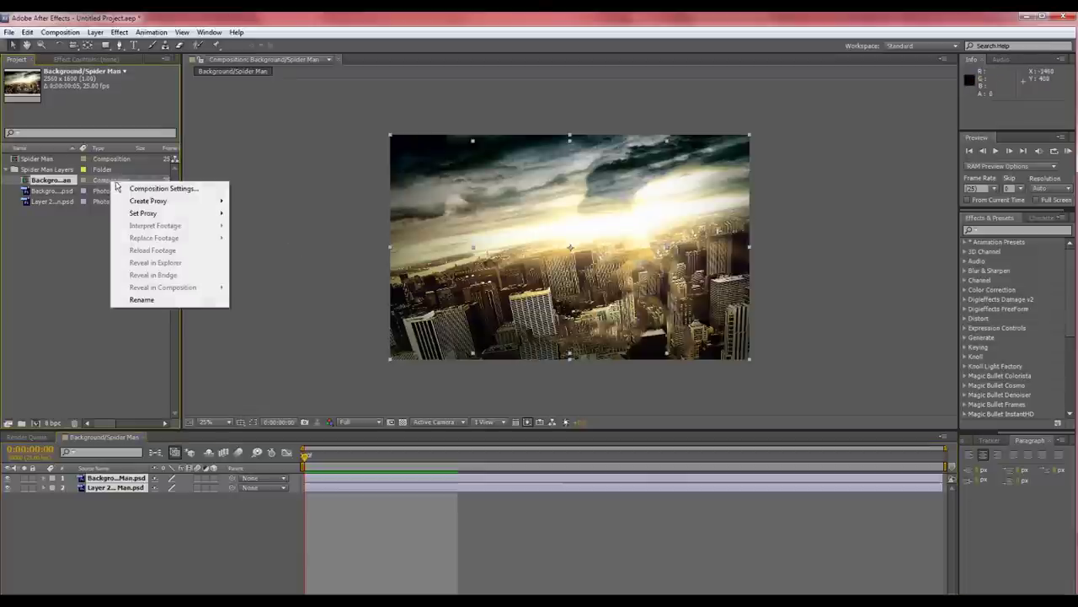
{"action": "left_click", "coordinate": [148, 187]}
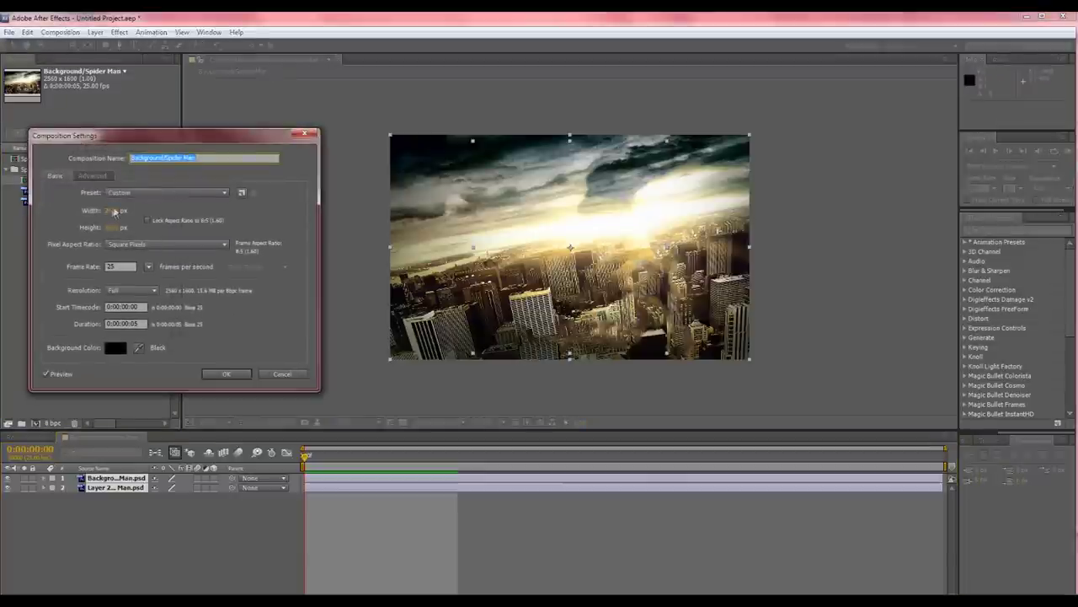
{"action": "key", "text": "Tab"}
{"action": "type", "text": "1920"}
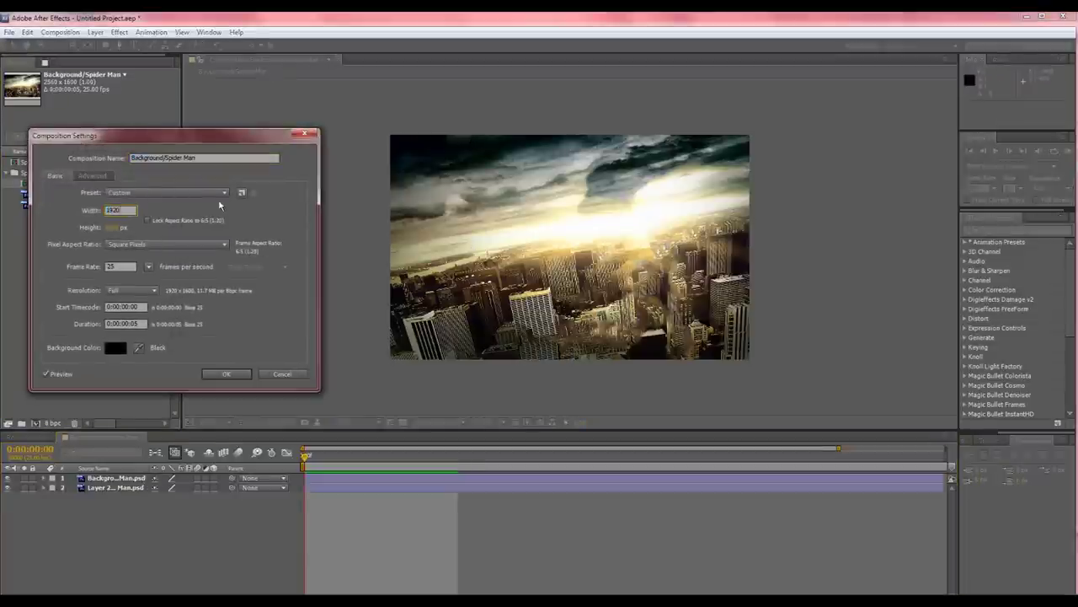
{"action": "key", "text": "Tab"}
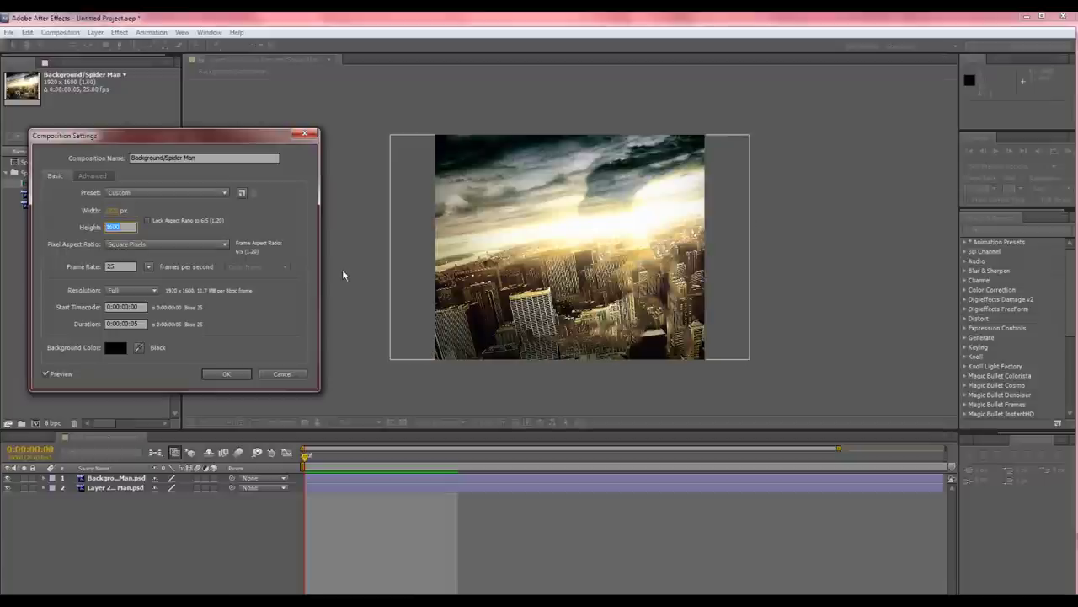
{"action": "type", "text": "860"}
{"action": "key", "text": "Return"}
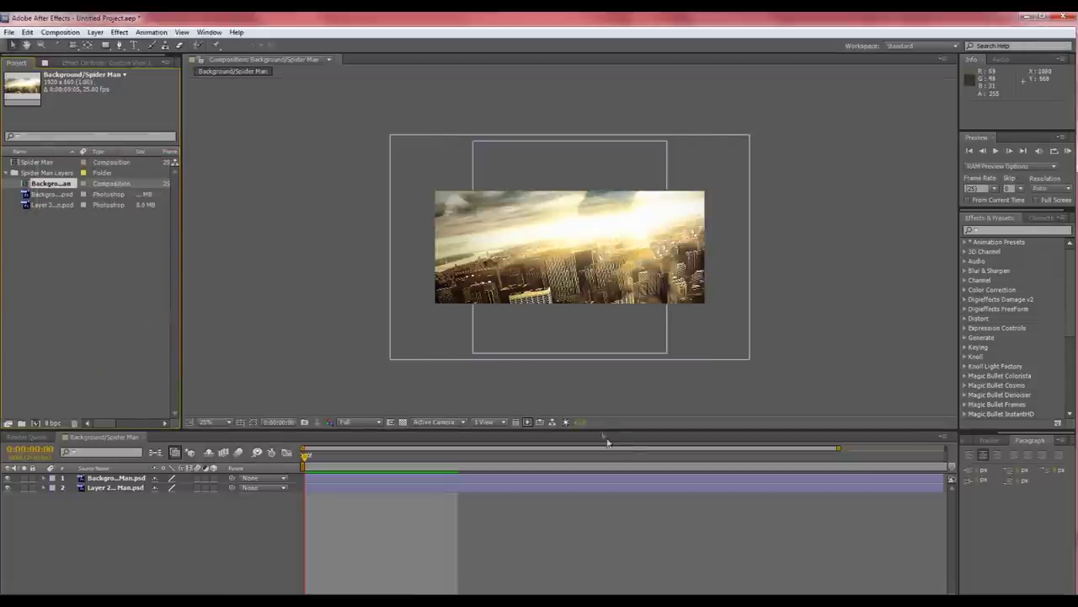
{"action": "key", "text": "period"}
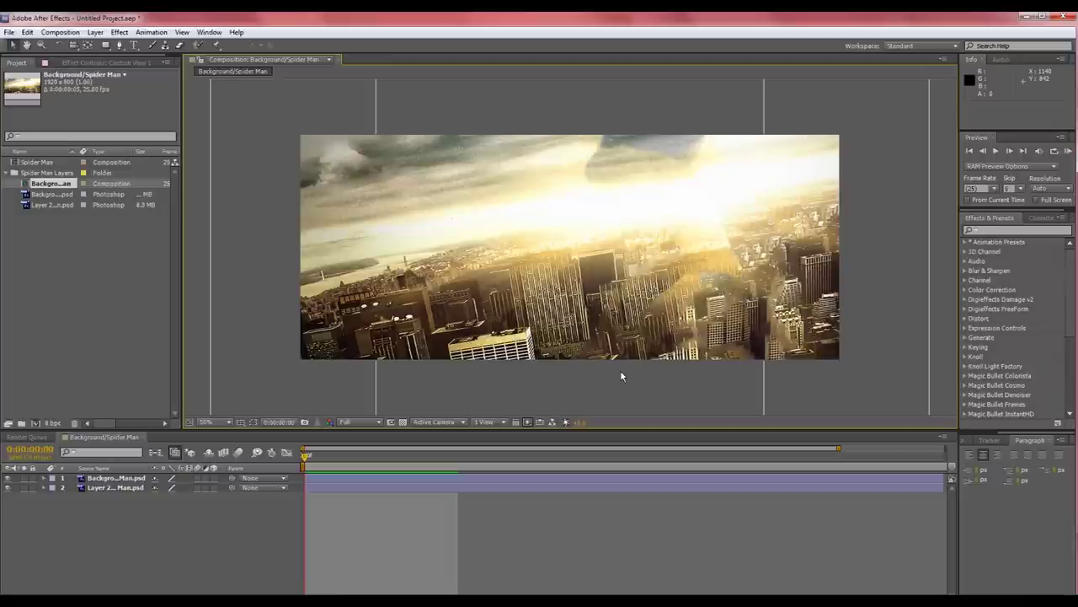
Stack Spider-Man above the Background, move him right, and scale both layers down slightly.
{"action": "left_click", "coordinate": [118, 489]}
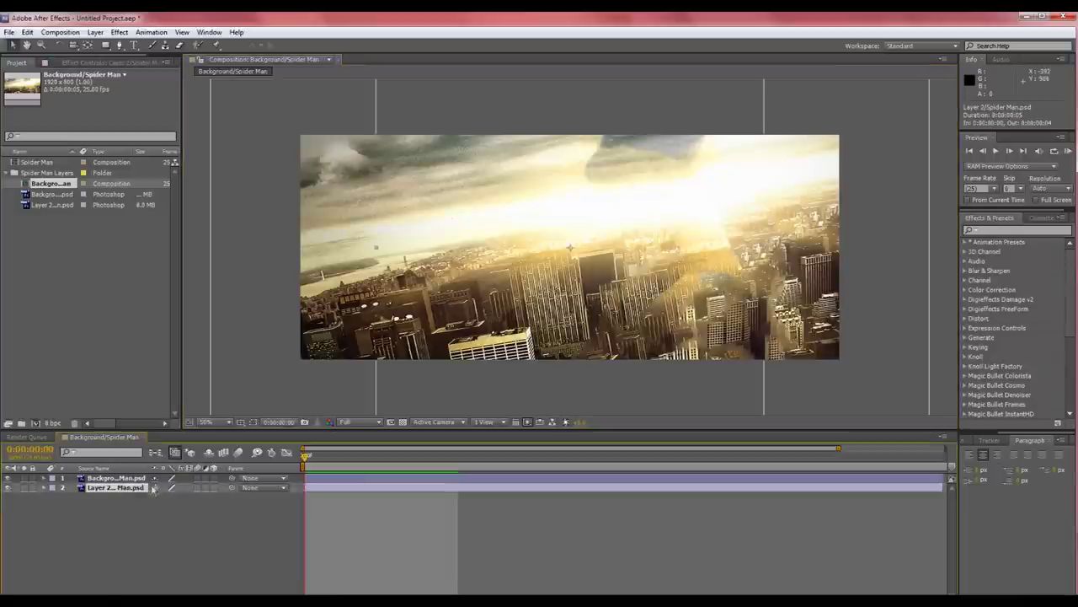
{"action": "left_click_drag", "start_coordinate": [124, 490], "coordinate": [132, 480]}
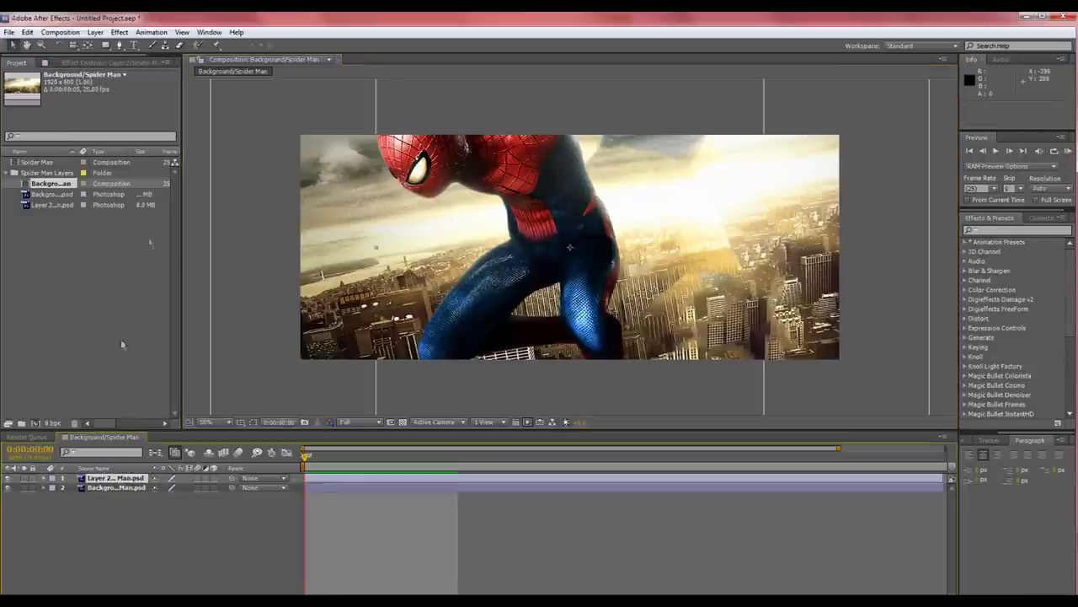
{"action": "left_click_drag", "start_coordinate": [560, 202], "coordinate": [679, 229]}
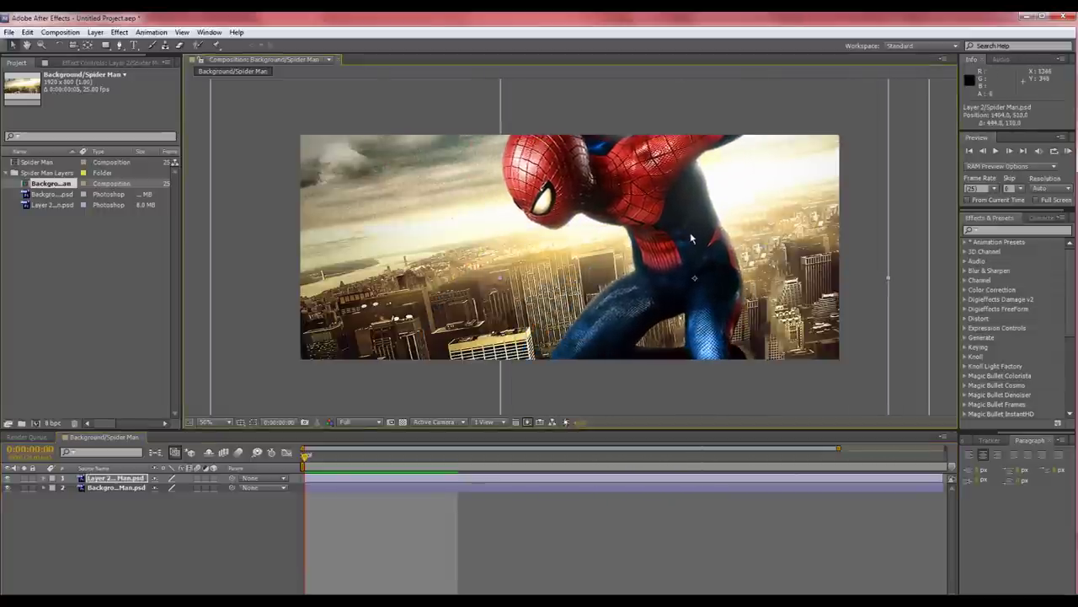
{"action": "key", "text": "comma"}
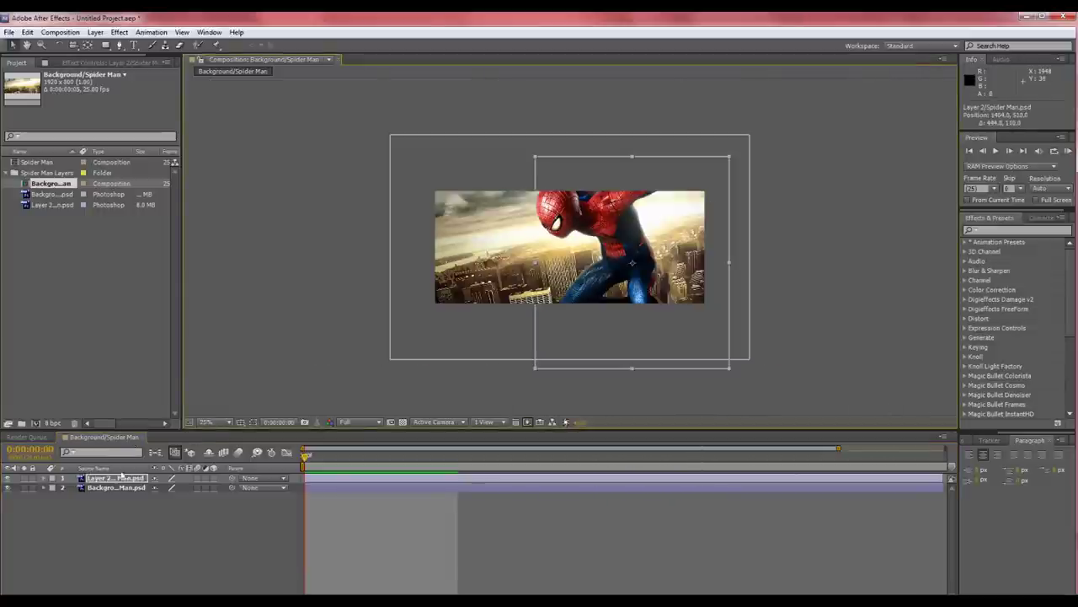
{"action": "left_click", "coordinate": [118, 487], "text": "shift"}
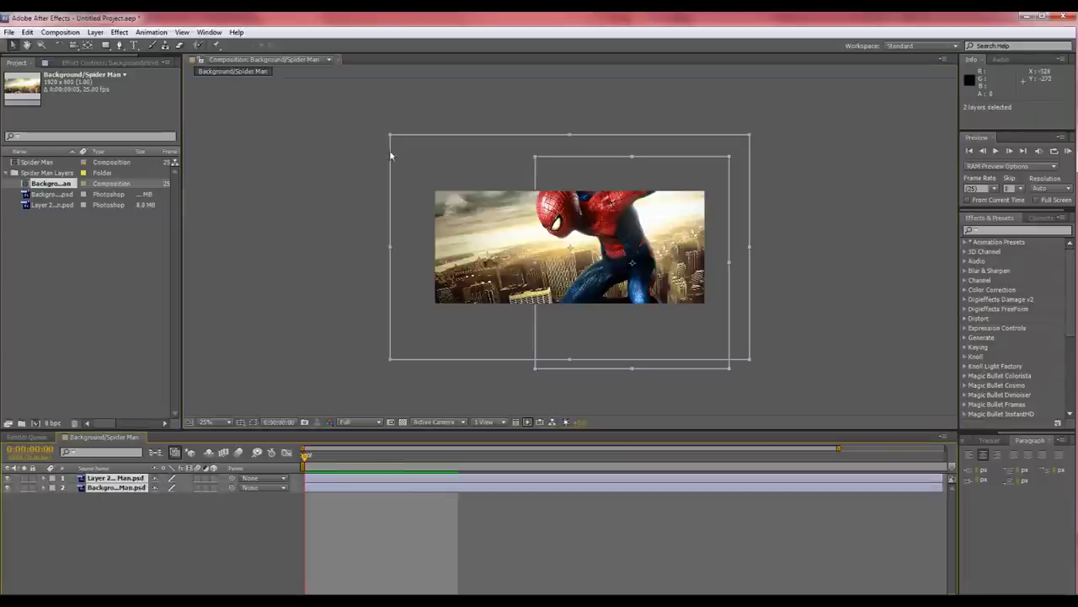
{"action": "mouse_move", "coordinate": [391, 139]}
{"action": "left_mouse_down"}
{"action": "mouse_move", "coordinate": [414, 161]}
{"action": "mouse_move", "coordinate": [404, 154]}
{"action": "left_mouse_up"}
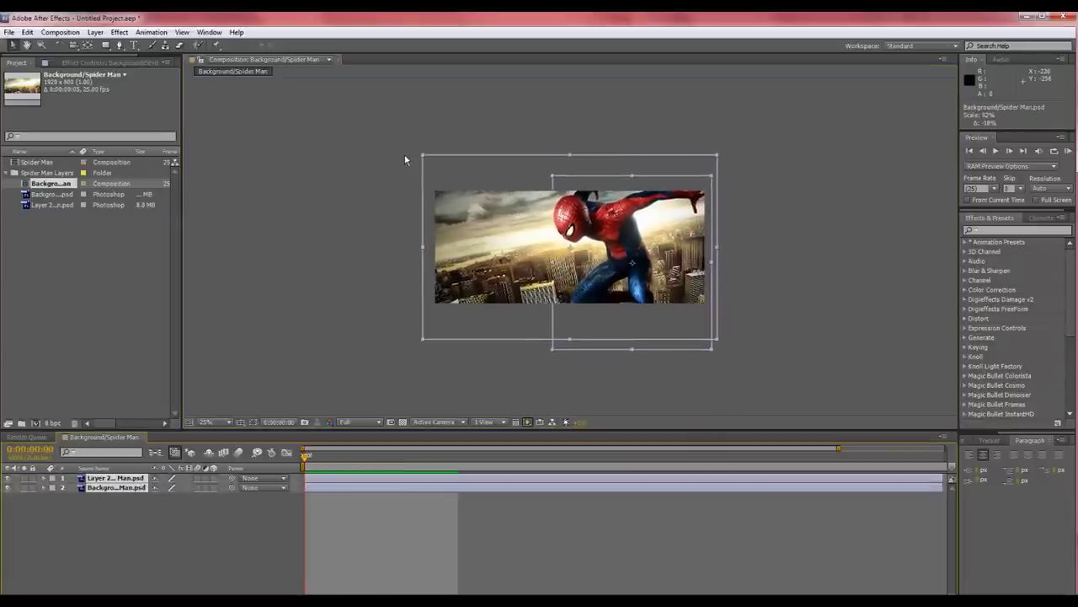
{"action": "key", "text": "period"}
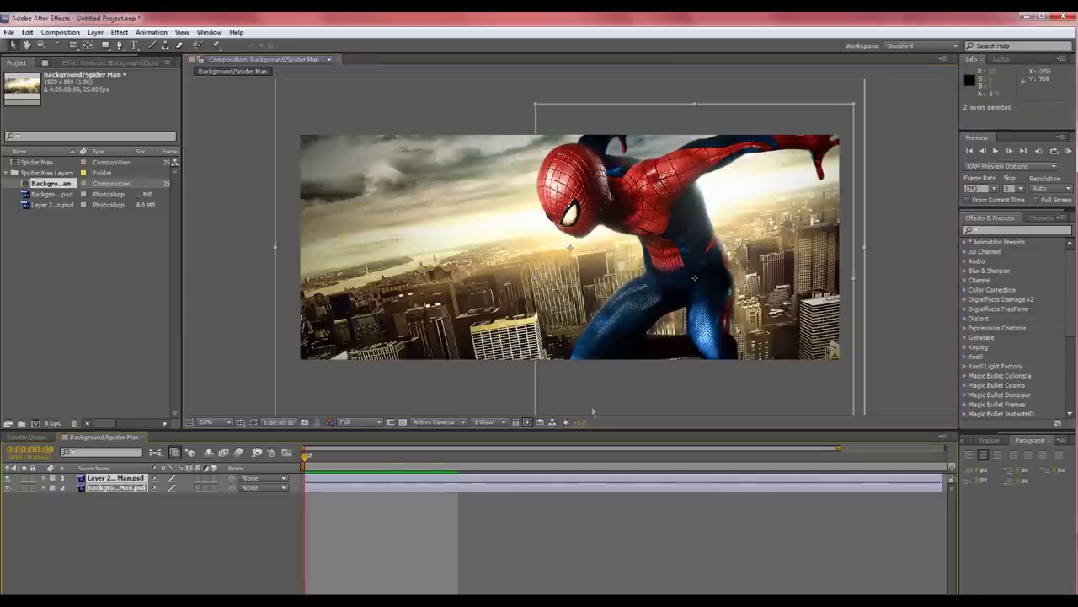
{"action": "left_click_drag", "start_coordinate": [693, 259], "coordinate": [698, 252]}
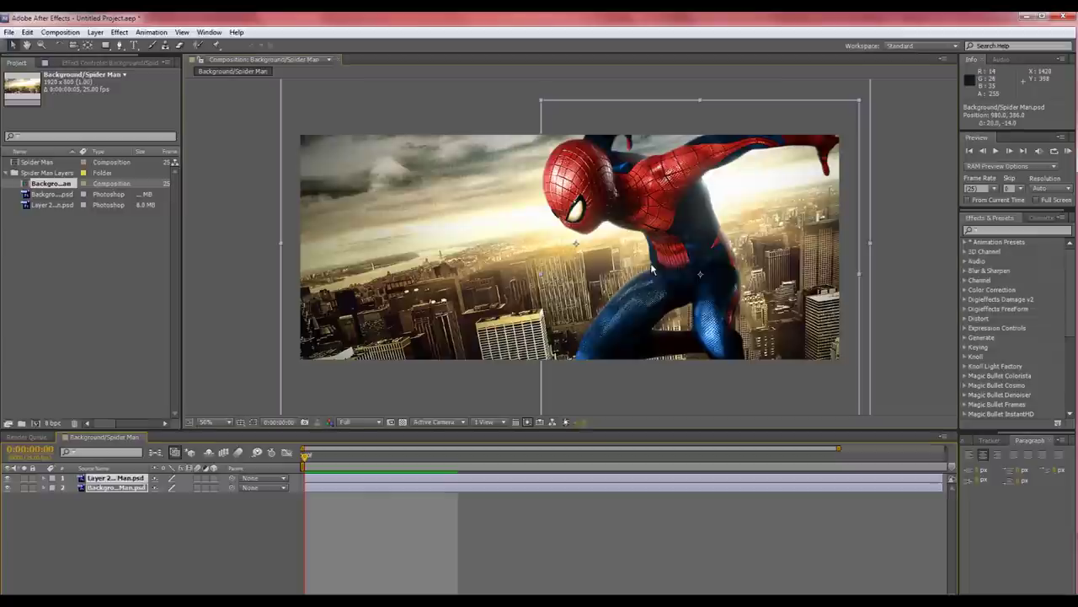
Shift Spider-Man right and up, then rescale both layers and move them left and down.
{"action": "left_click", "coordinate": [225, 407]}
{"action": "left_click", "coordinate": [131, 479]}
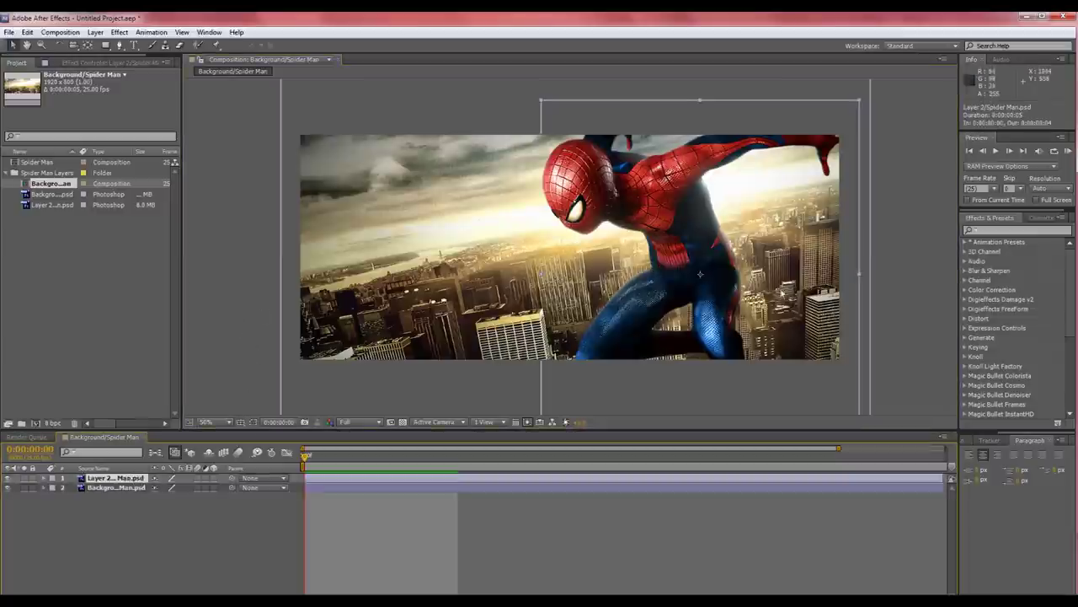
{"action": "left_click_drag", "start_coordinate": [700, 272], "coordinate": [712, 249]}
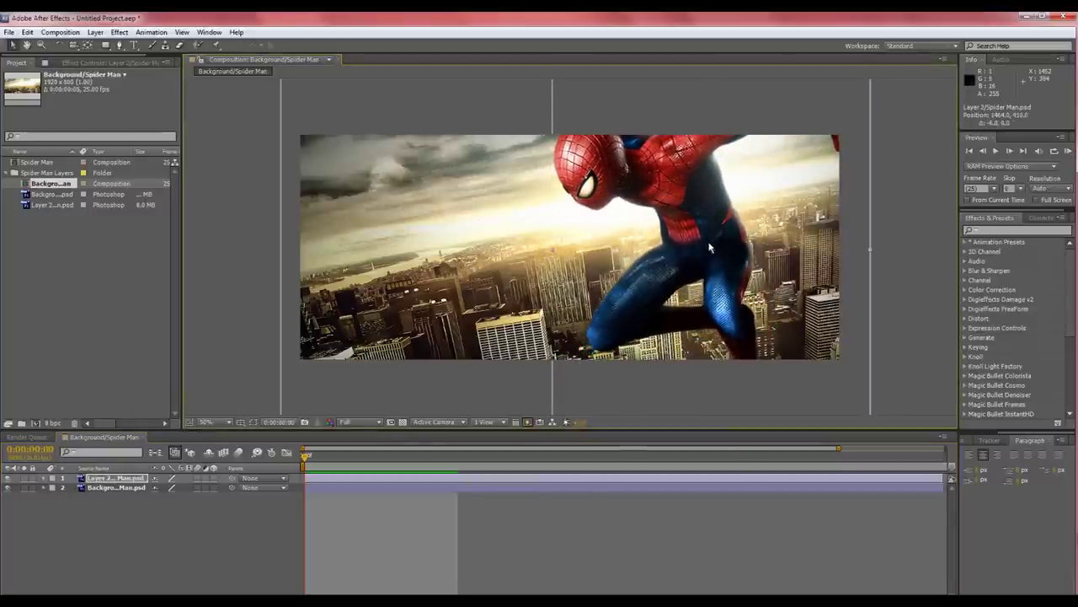
{"action": "left_click", "coordinate": [116, 489]}
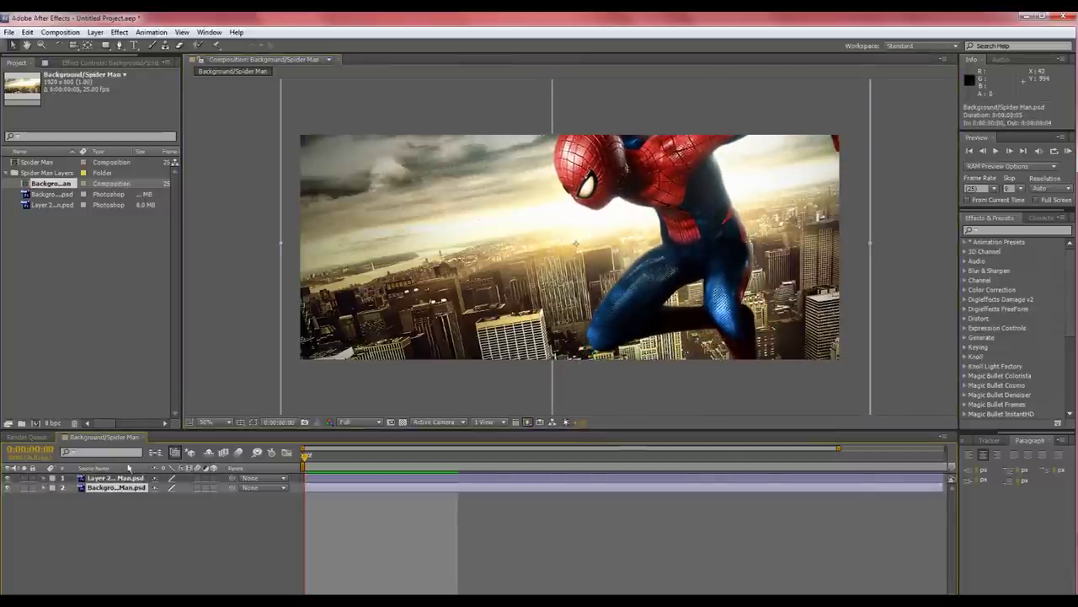
{"action": "key", "text": "comma"}
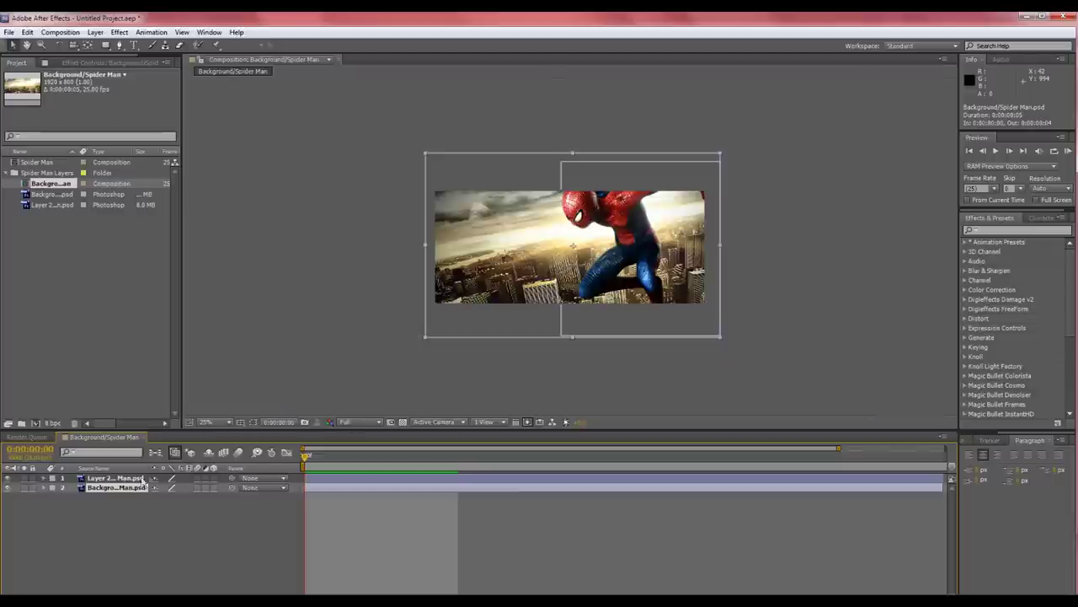
{"action": "left_click", "coordinate": [143, 478], "text": "shift"}
{"action": "left_click_drag", "start_coordinate": [425, 158], "coordinate": [424, 158]}
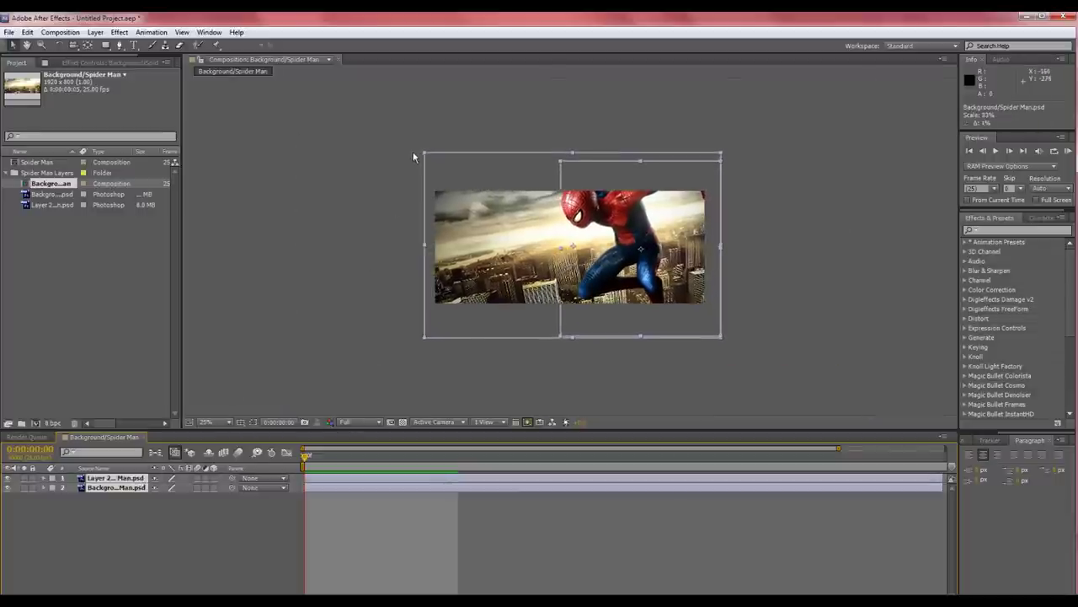
{"action": "left_click_drag", "start_coordinate": [478, 236], "coordinate": [467, 201]}
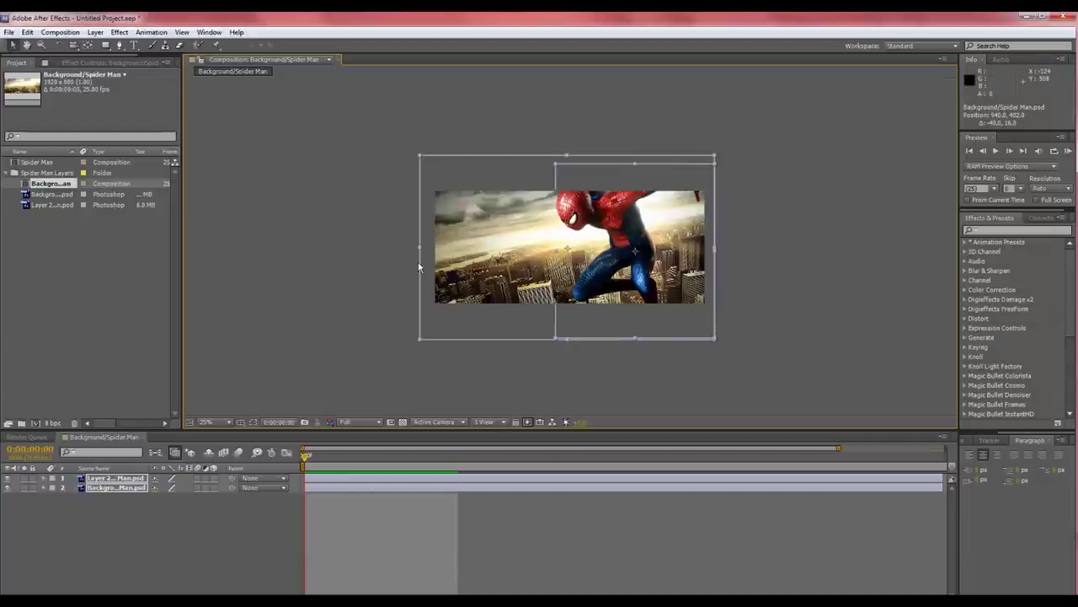
{"action": "key", "text": "period"}
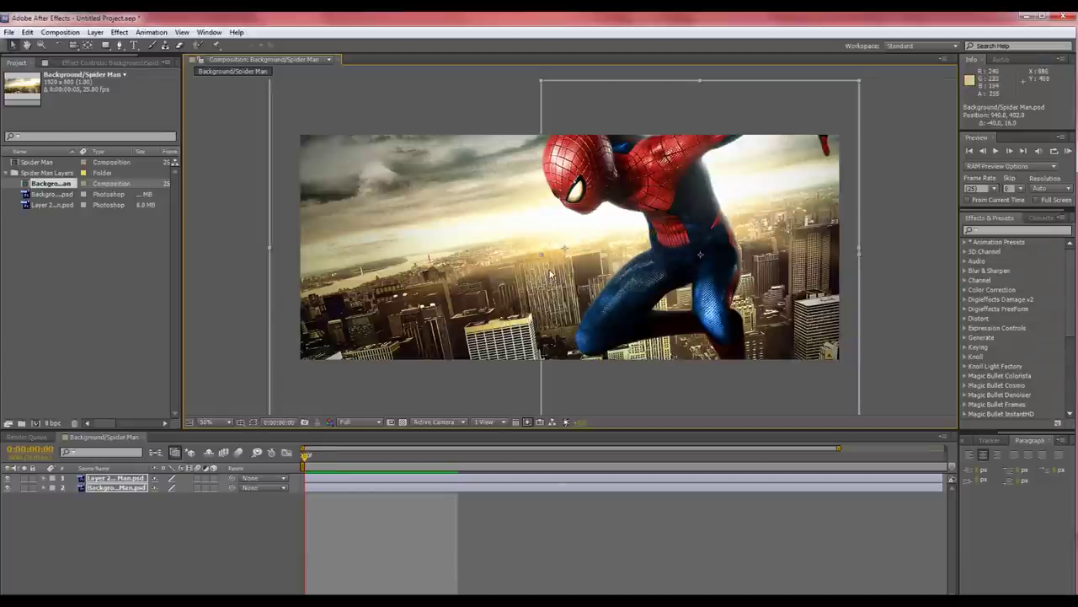
{"action": "key", "text": "comma"}
{"action": "key", "text": "period"}
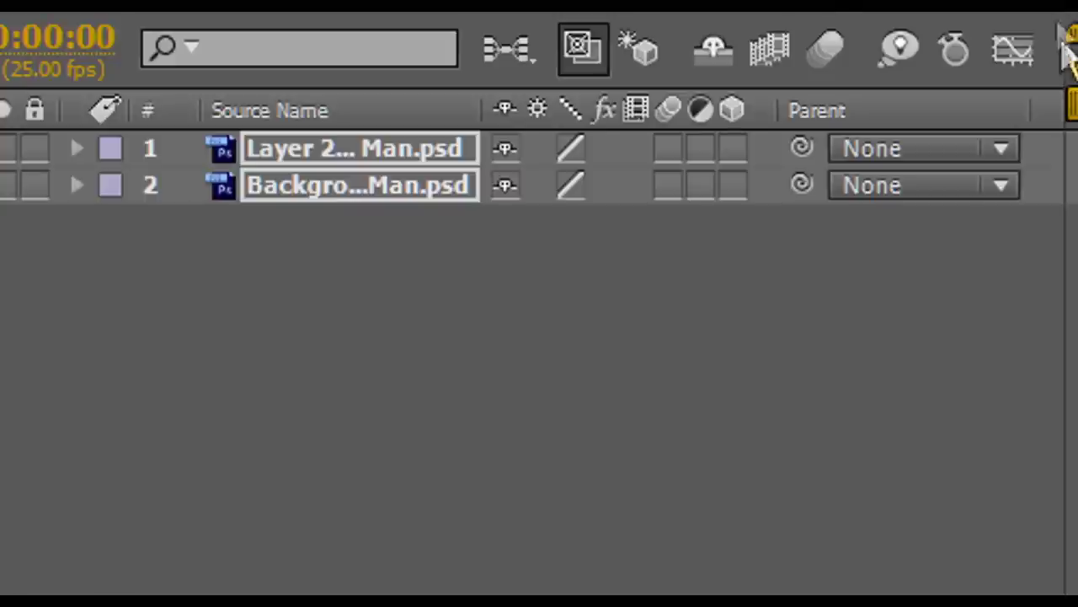
Turn on the 3D Layer switch for both layers.
{"action": "left_click_drag", "start_coordinate": [731, 148], "coordinate": [732, 182]}
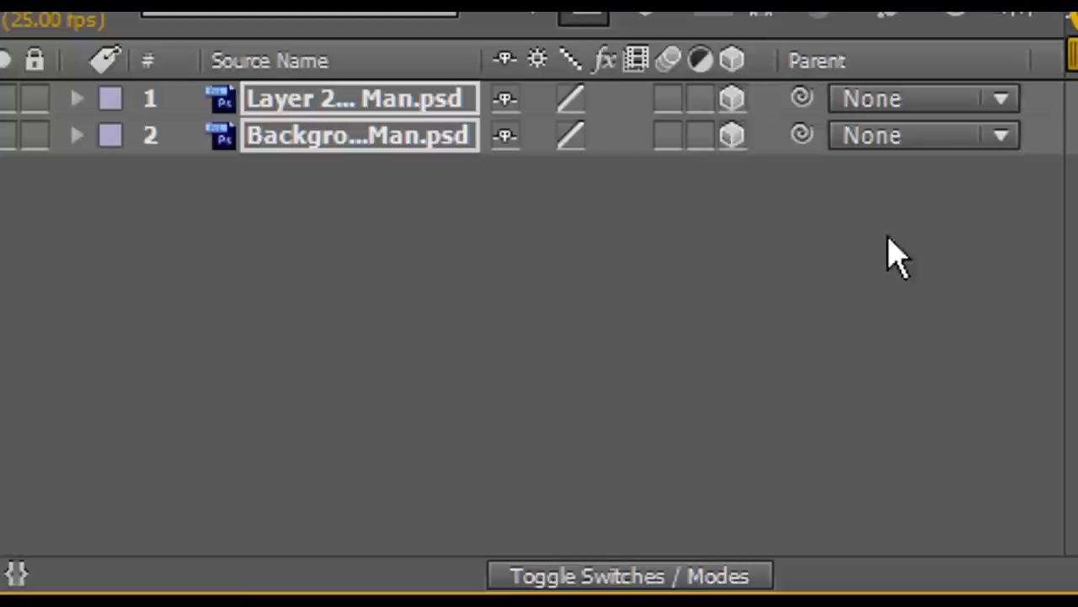
{"action": "left_click", "coordinate": [706, 580]}
{"action": "left_click", "coordinate": [739, 582]}
{"action": "left_click", "coordinate": [747, 579]}
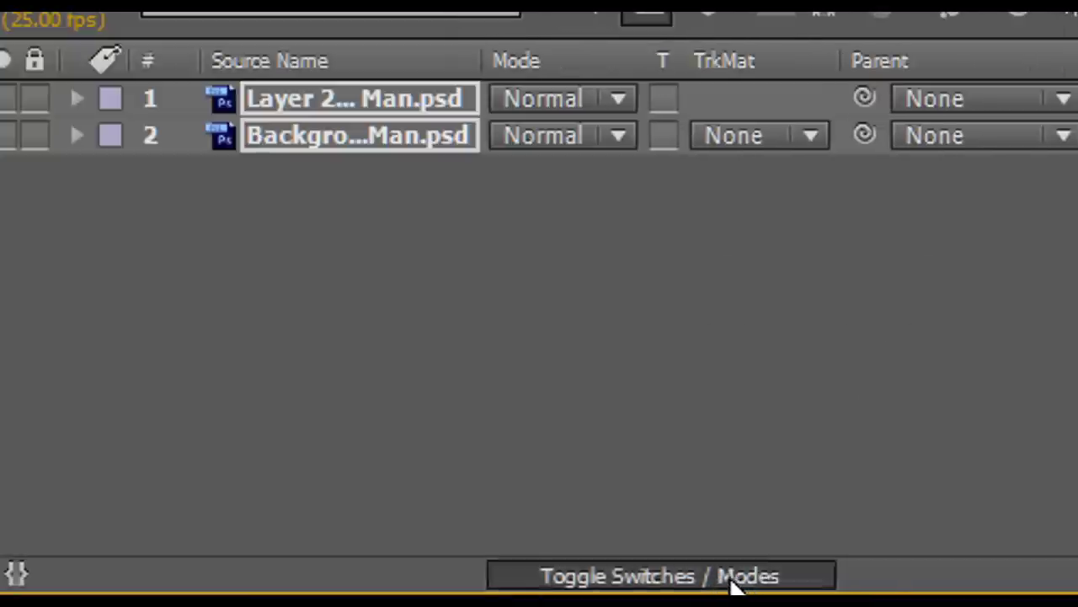
{"action": "left_click", "coordinate": [733, 579]}
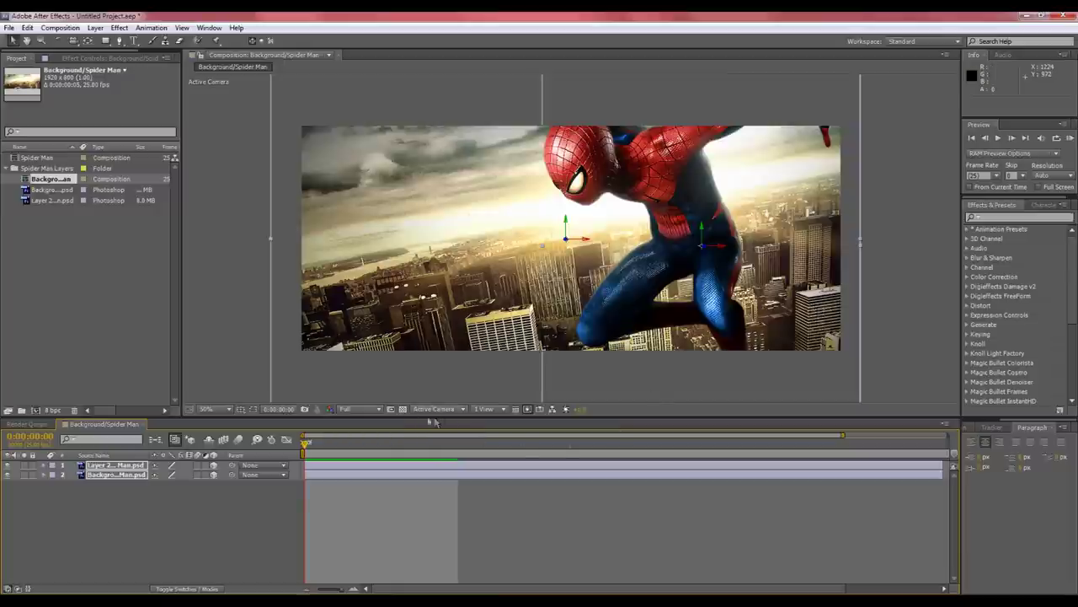
In Top view, move Spider-Man's layer forward to Z -278, then return to Active Camera.
{"action": "left_click", "coordinate": [461, 408]}
{"action": "left_click", "coordinate": [469, 466]}
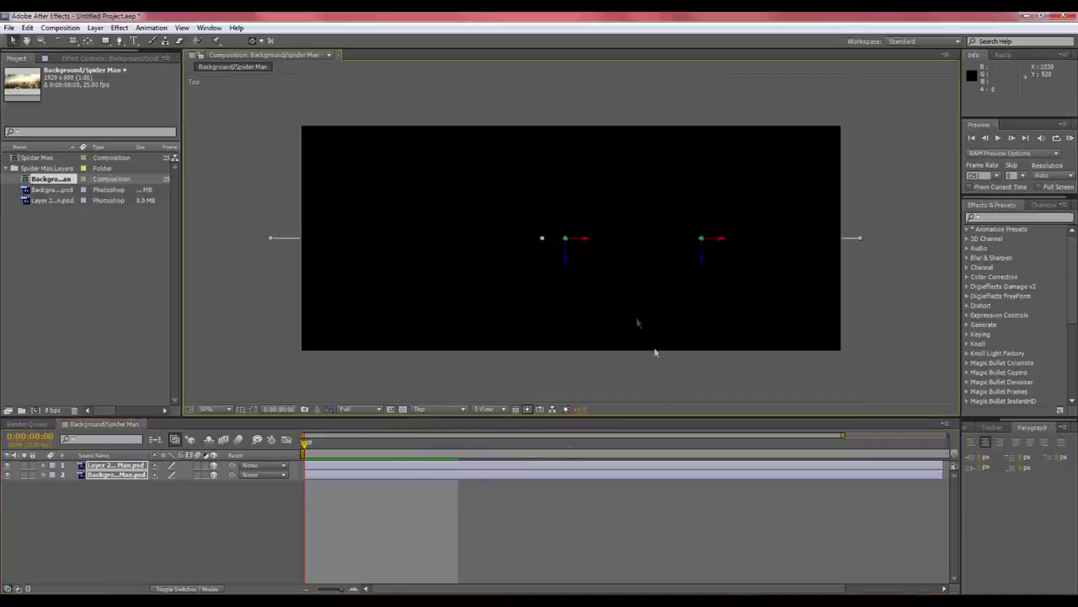
{"action": "left_click", "coordinate": [119, 474]}
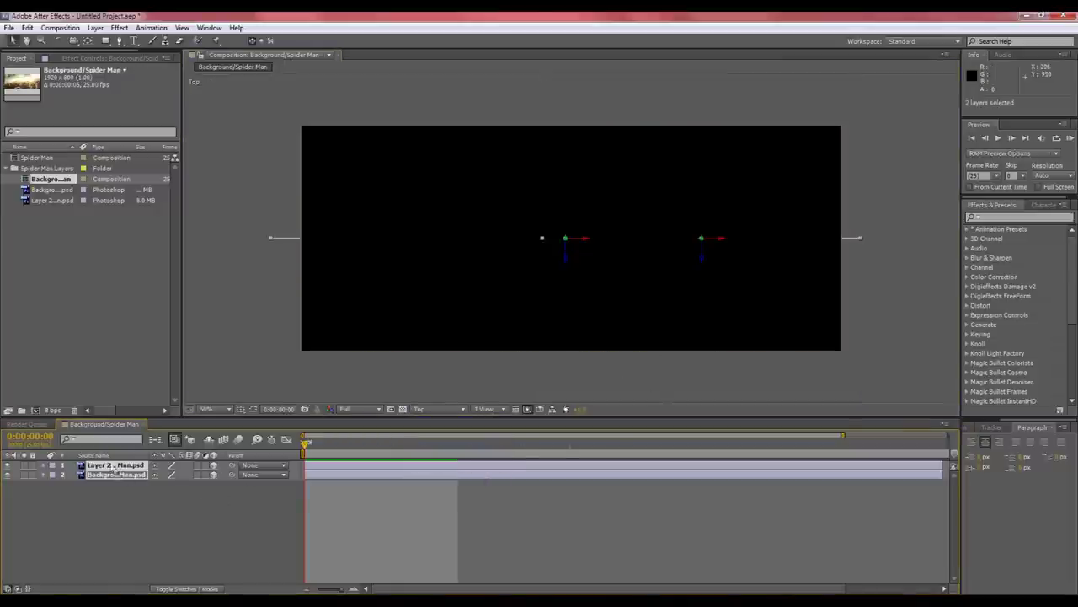
{"action": "left_click", "coordinate": [127, 498]}
{"action": "left_click", "coordinate": [125, 466]}
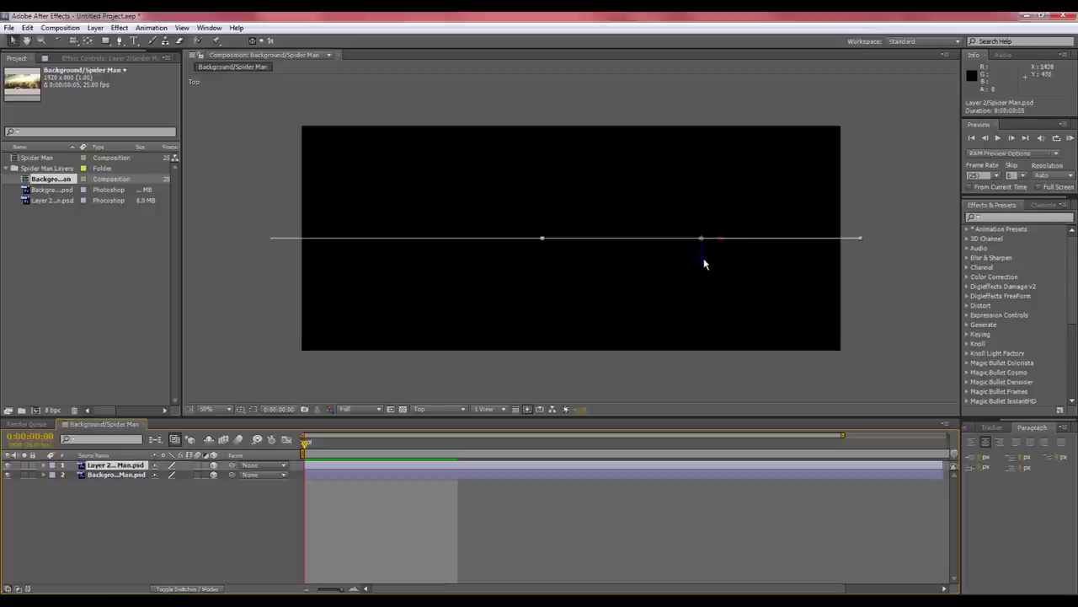
{"action": "left_click_drag", "start_coordinate": [703, 261], "coordinate": [689, 334]}
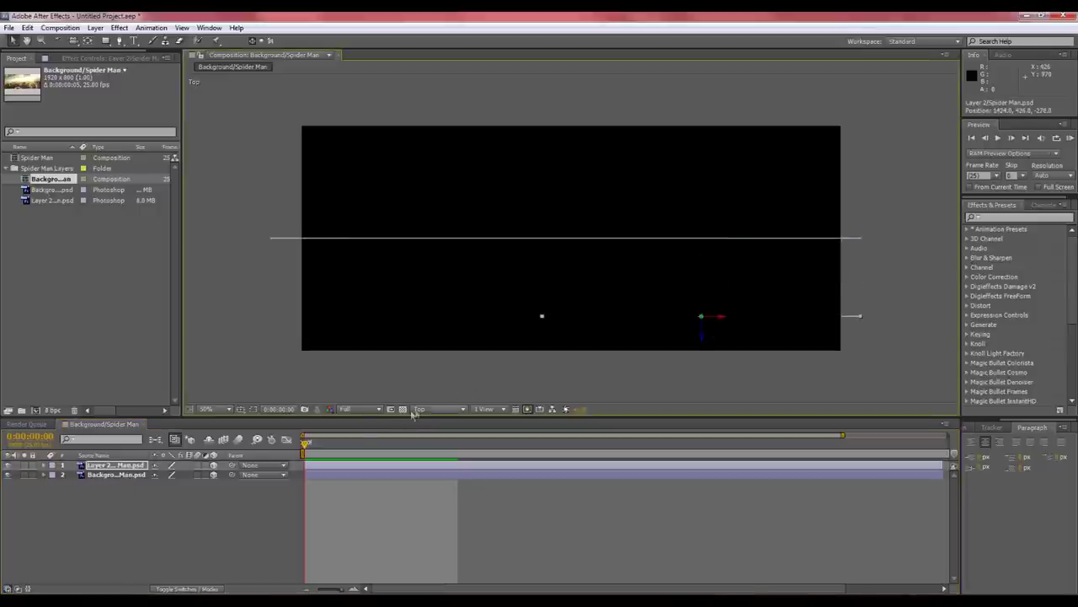
{"action": "left_click", "coordinate": [438, 409]}
{"action": "left_click", "coordinate": [446, 420]}
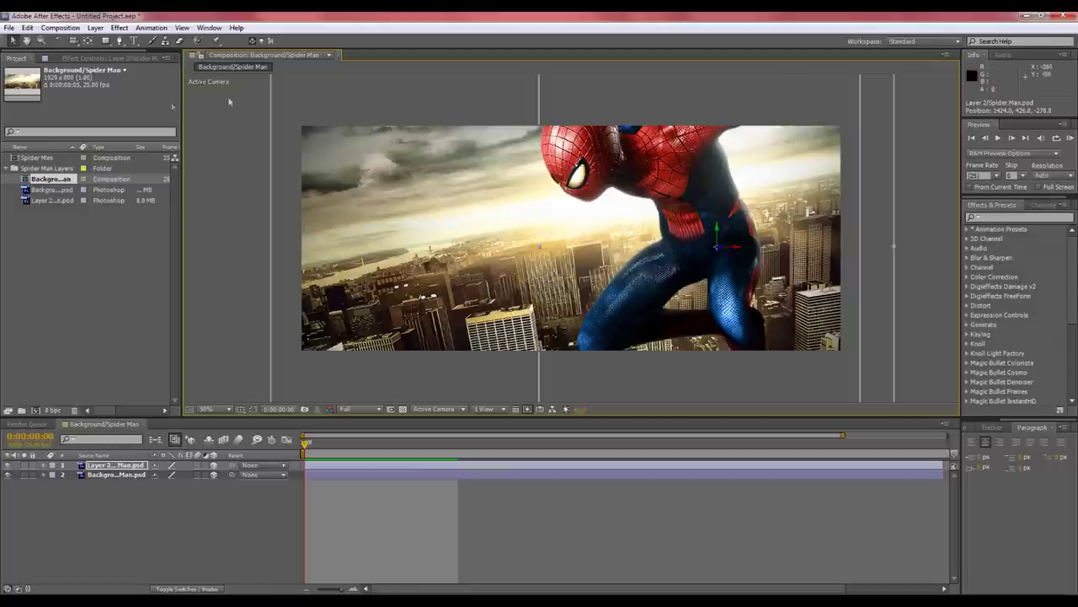
Add a Two-Node Camera with the 50mm preset, creating Camera 1.
{"action": "left_click", "coordinate": [98, 28]}
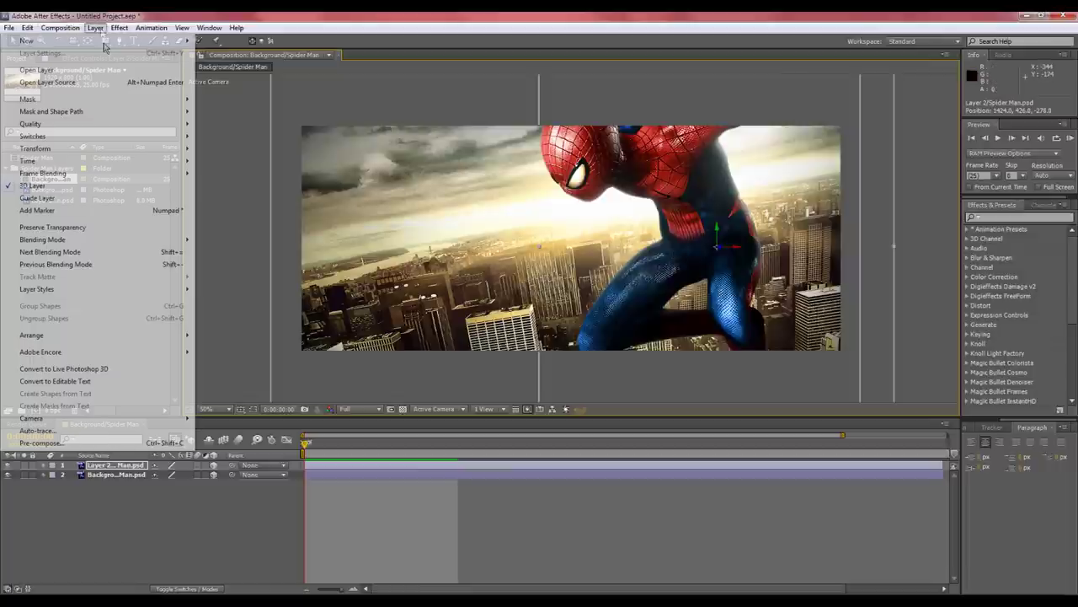
{"action": "left_click", "coordinate": [244, 79]}
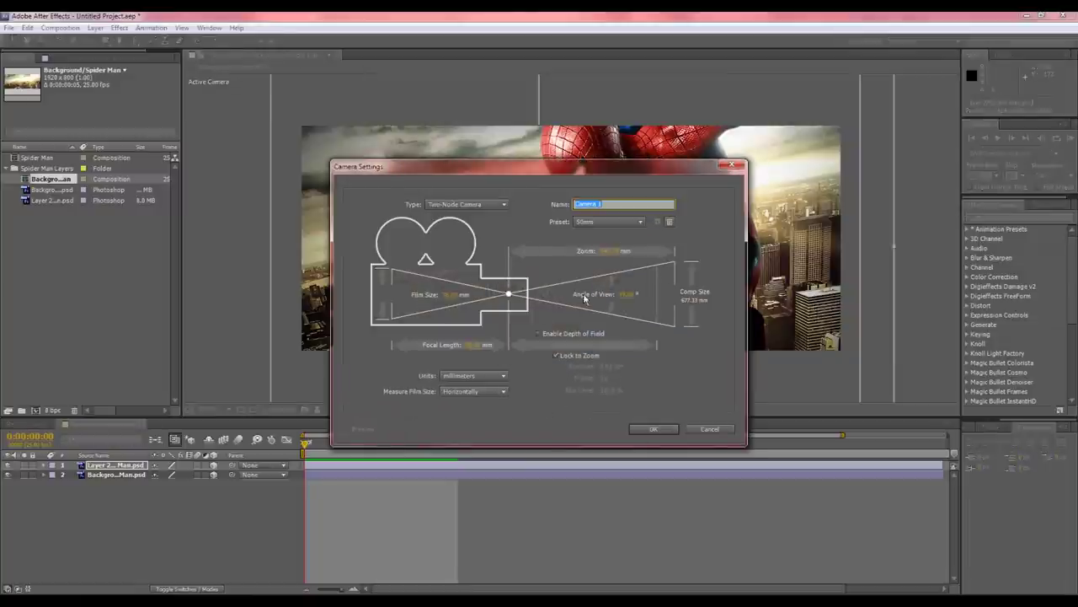
{"action": "left_click", "coordinate": [649, 429]}
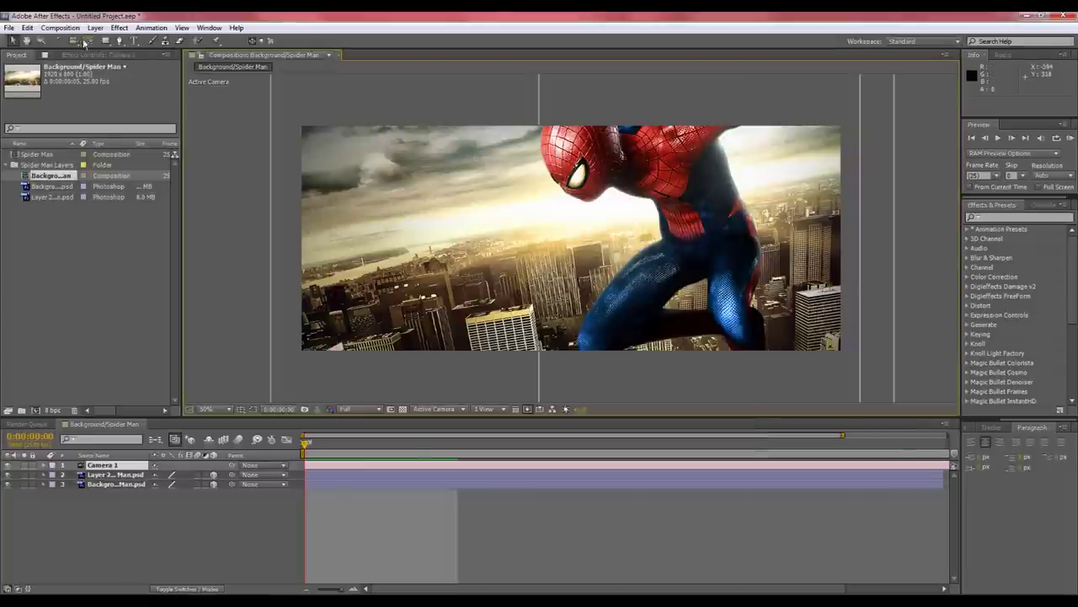
Test-orbit and reframe the scene with the Camera tool, then undo the changes.
{"action": "left_click", "coordinate": [74, 42]}
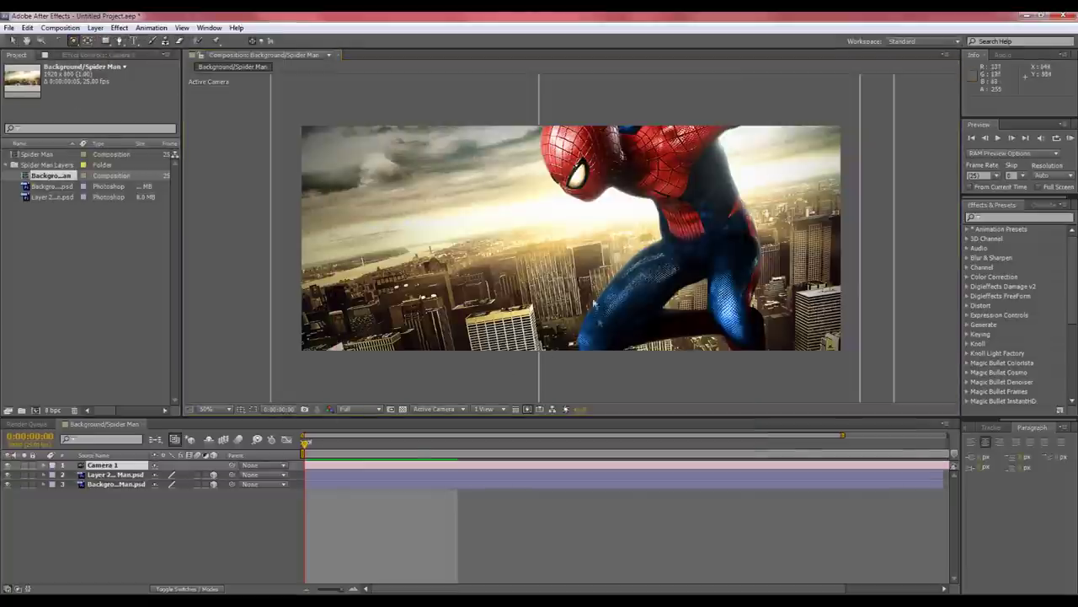
{"action": "left_click_drag", "start_coordinate": [567, 267], "coordinate": [848, 142]}
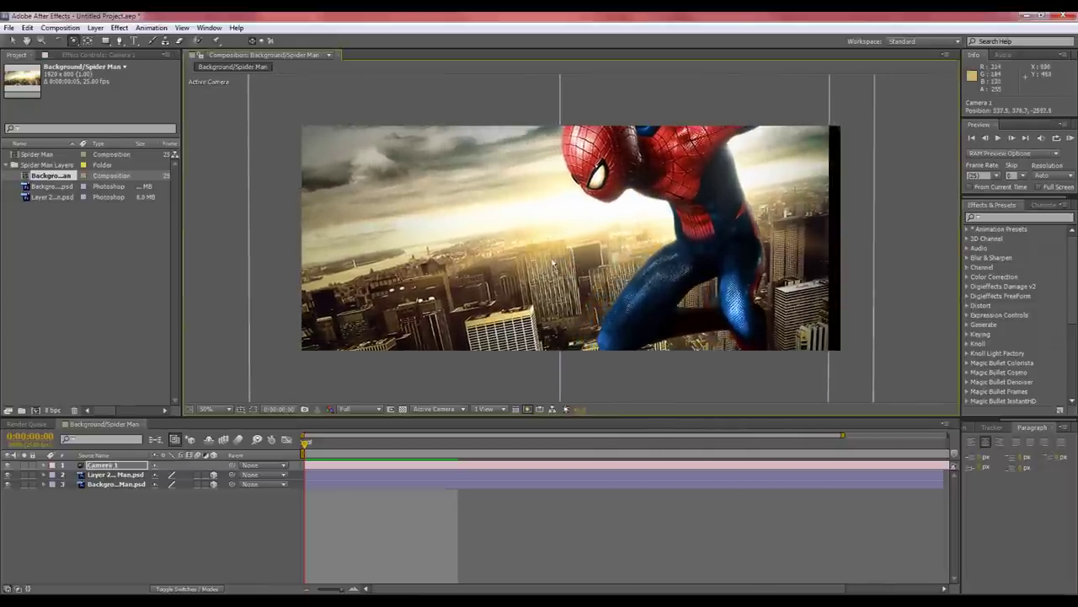
{"action": "left_click_drag", "start_coordinate": [554, 265], "coordinate": [524, 262]}
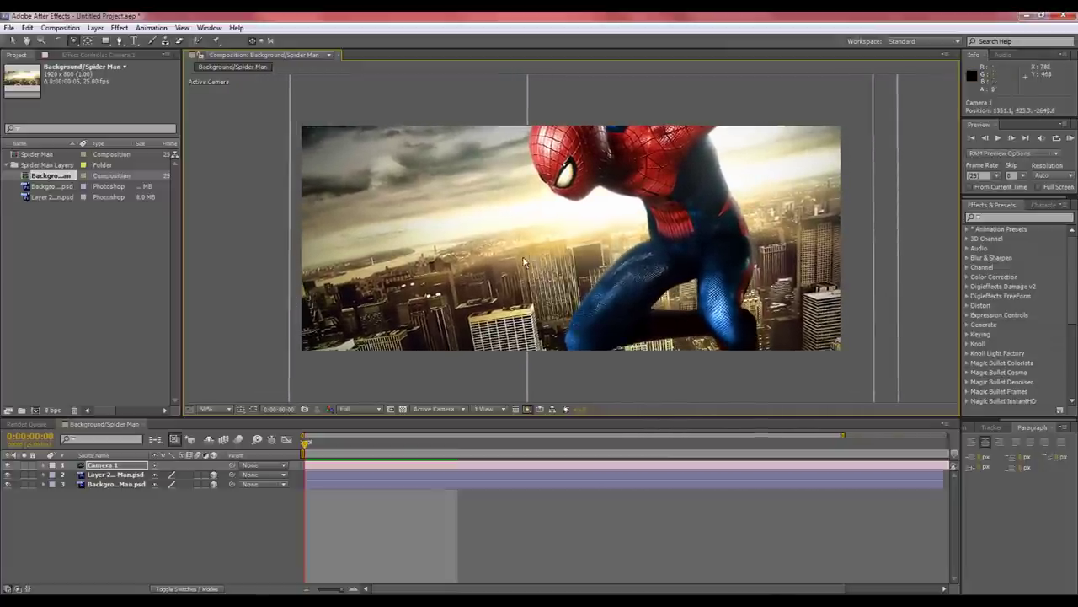
{"action": "key", "text": "ctrl+z"}
{"action": "key", "text": "ctrl+z"}
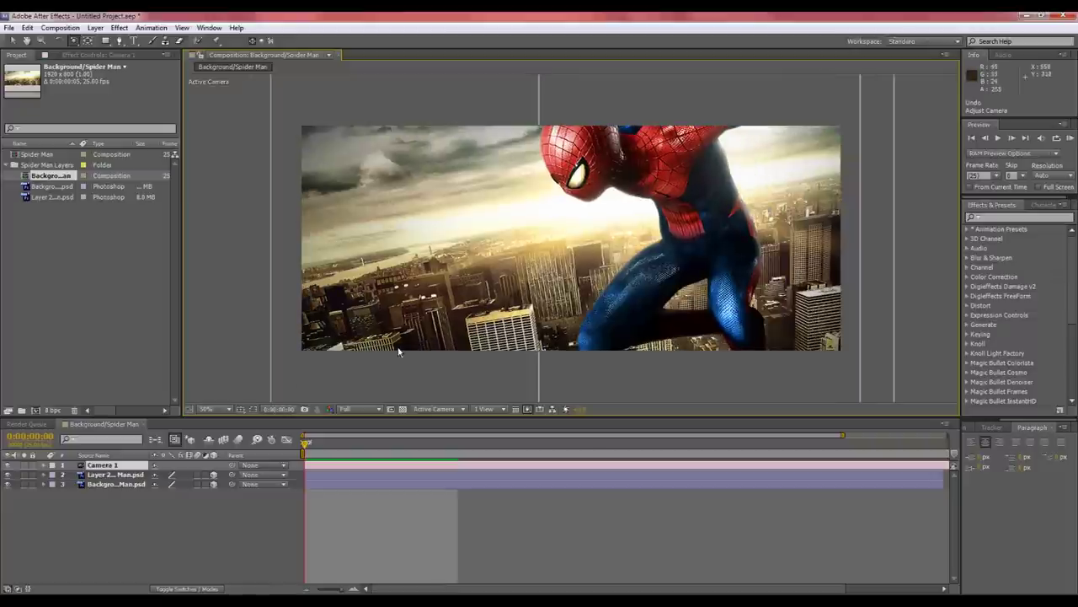
Expand Camera 1's Transform group and set starting keyframes on all six properties.
{"action": "left_click", "coordinate": [52, 465]}
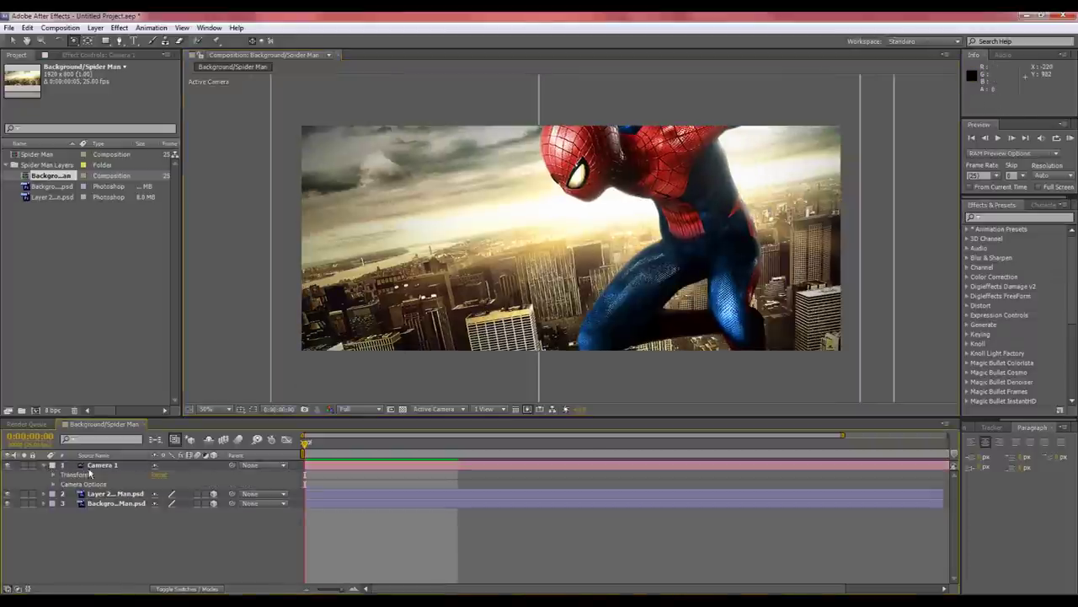
{"action": "left_click", "coordinate": [54, 475]}
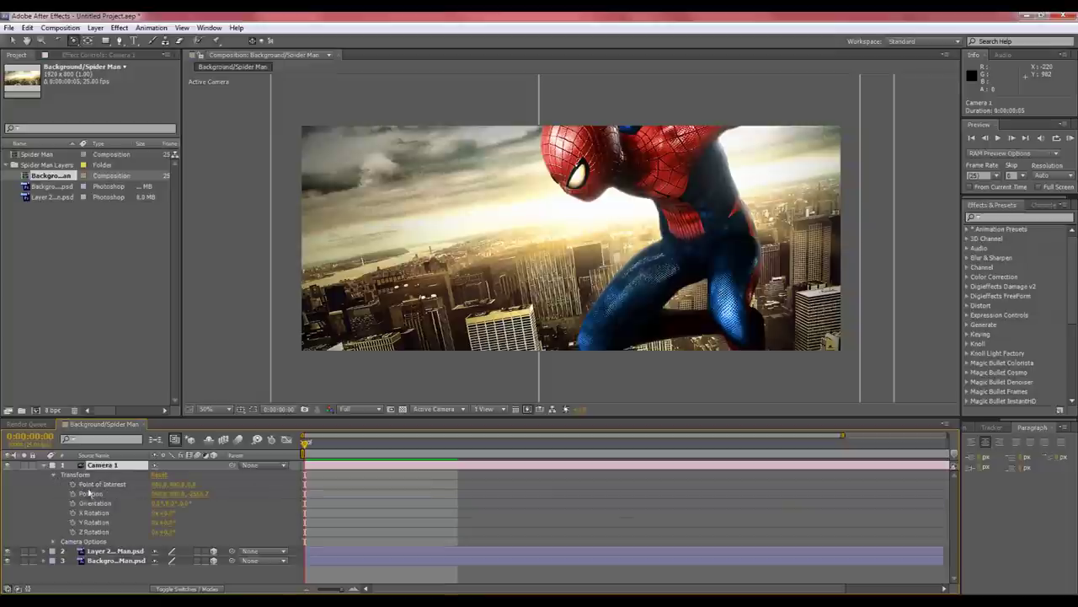
{"action": "left_click_drag", "start_coordinate": [73, 483], "coordinate": [72, 529]}
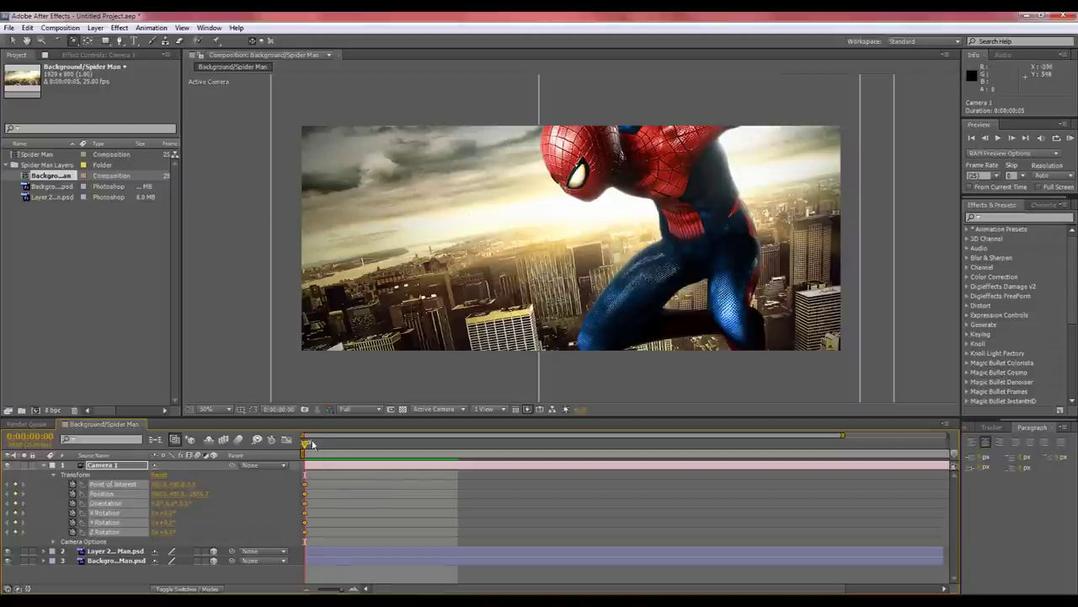
Orbit Camera 1 to a new angle and step the playhead one frame forward.
{"action": "mouse_move", "coordinate": [575, 241]}
{"action": "left_mouse_down"}
{"action": "mouse_move", "coordinate": [558, 238]}
{"action": "mouse_move", "coordinate": [567, 248]}
{"action": "left_mouse_up"}
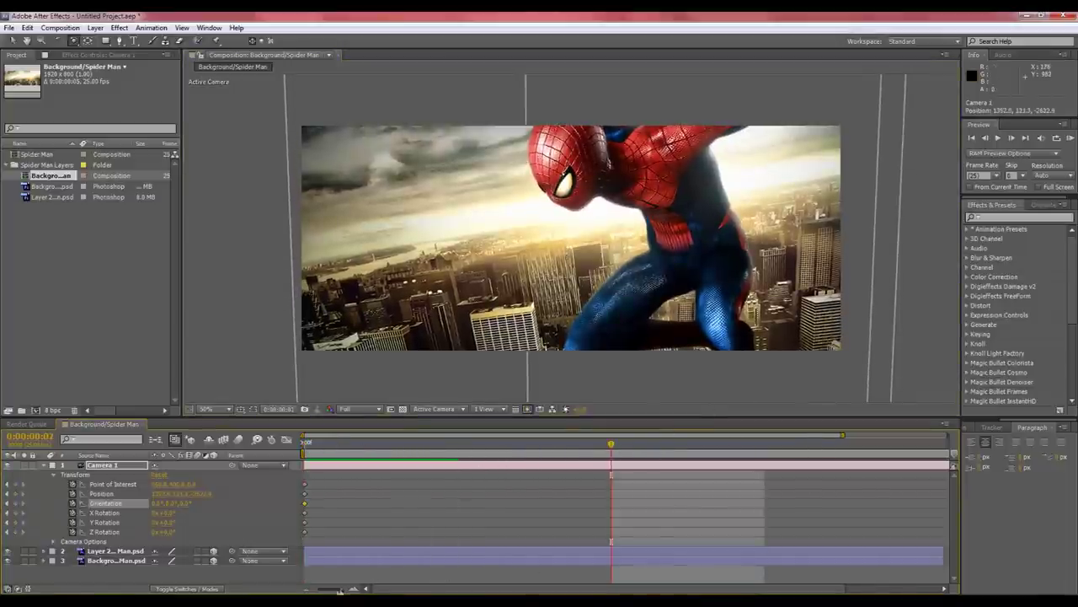
{"action": "mouse_move", "coordinate": [341, 592]}
{"action": "left_mouse_down"}
{"action": "mouse_move", "coordinate": [327, 590]}
{"action": "mouse_move", "coordinate": [346, 589]}
{"action": "left_mouse_up"}
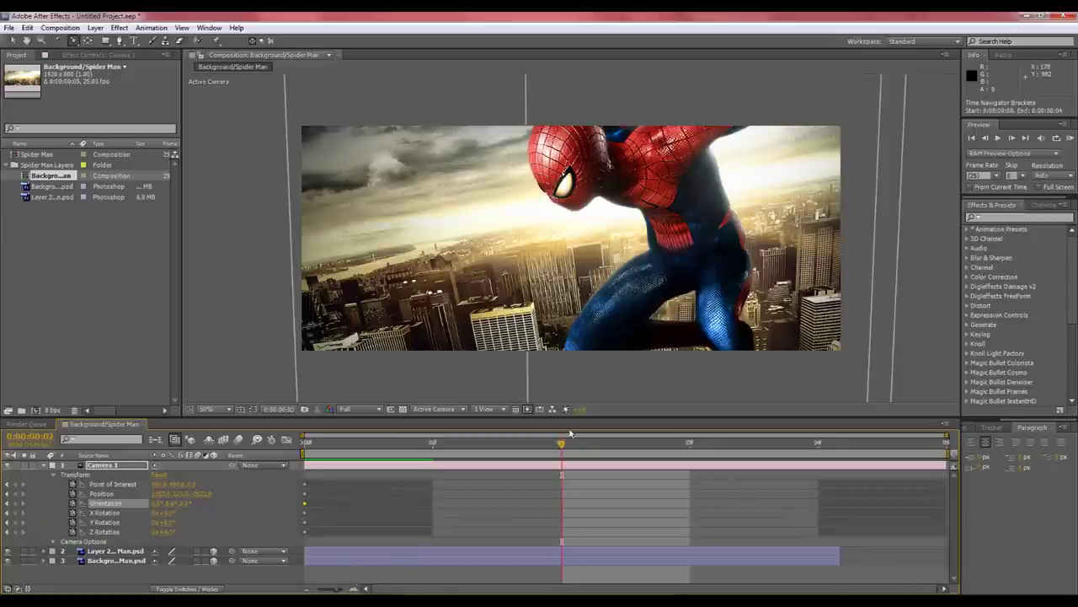
{"action": "left_click", "coordinate": [727, 455]}
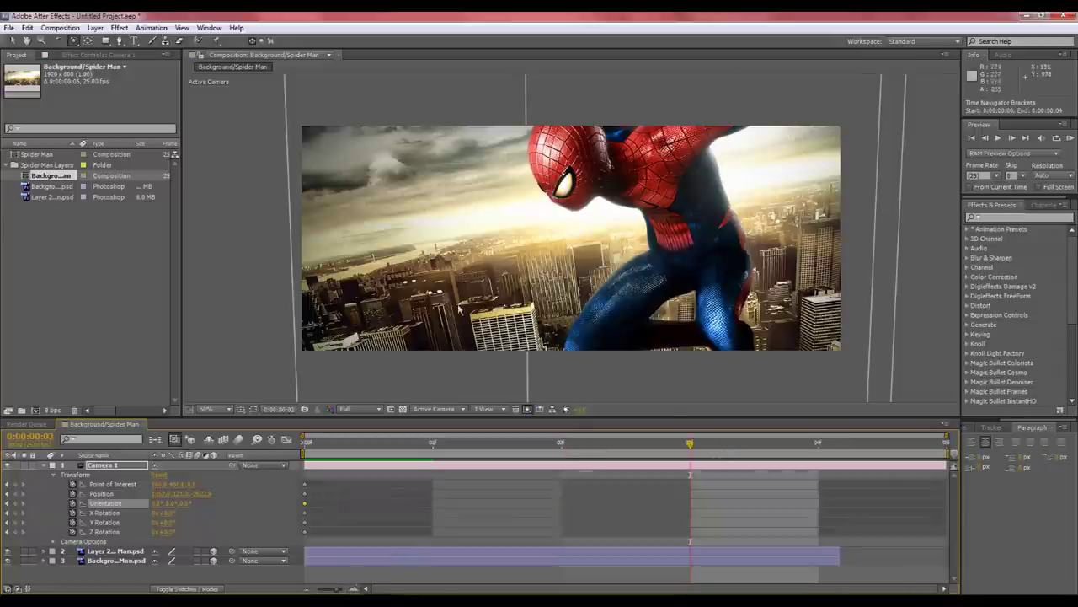
Check the duration in the Background/Spider Man Composition Settings and confirm.
{"action": "right_click", "coordinate": [94, 185]}
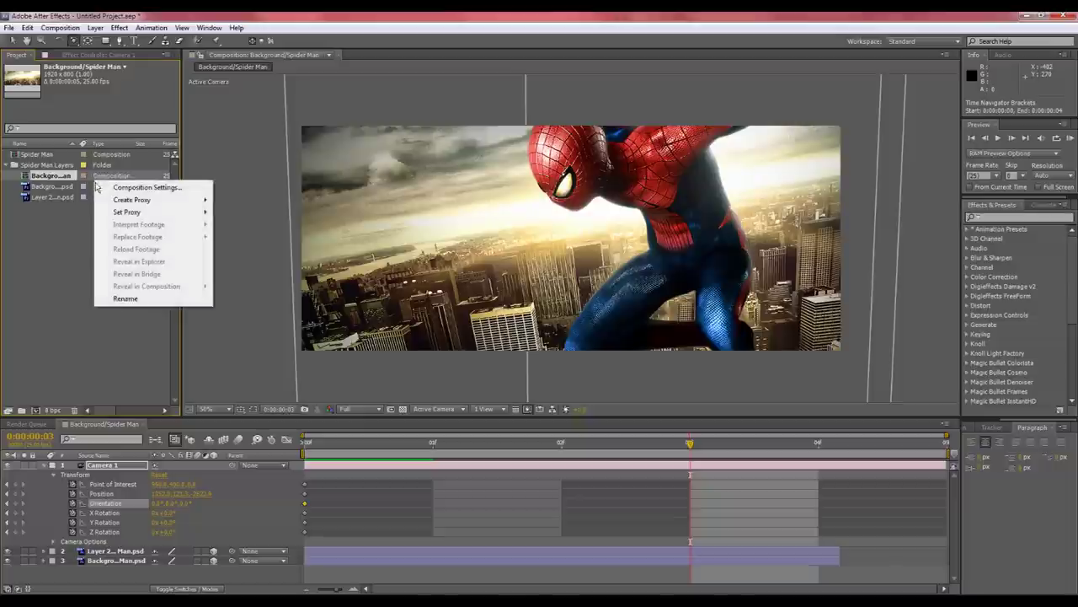
{"action": "left_click", "coordinate": [135, 187]}
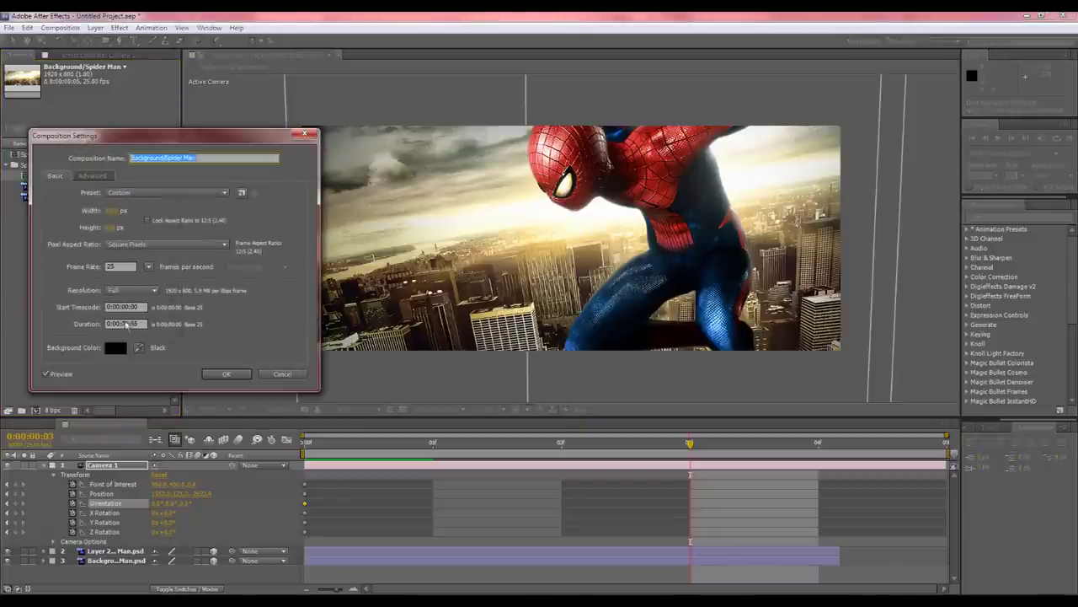
{"action": "left_click", "coordinate": [124, 325]}
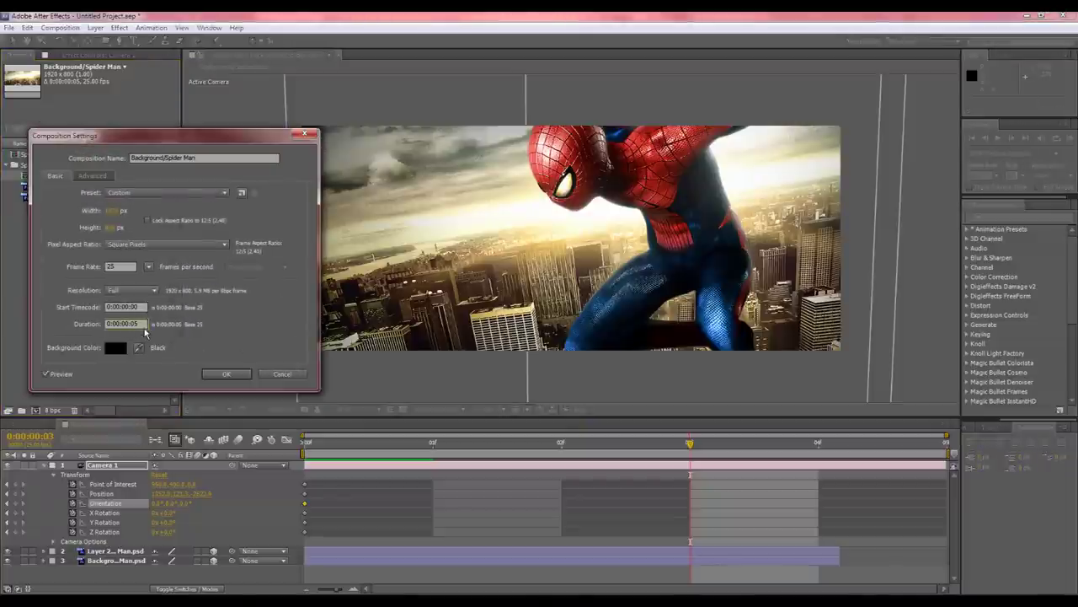
{"action": "key", "text": "Return"}
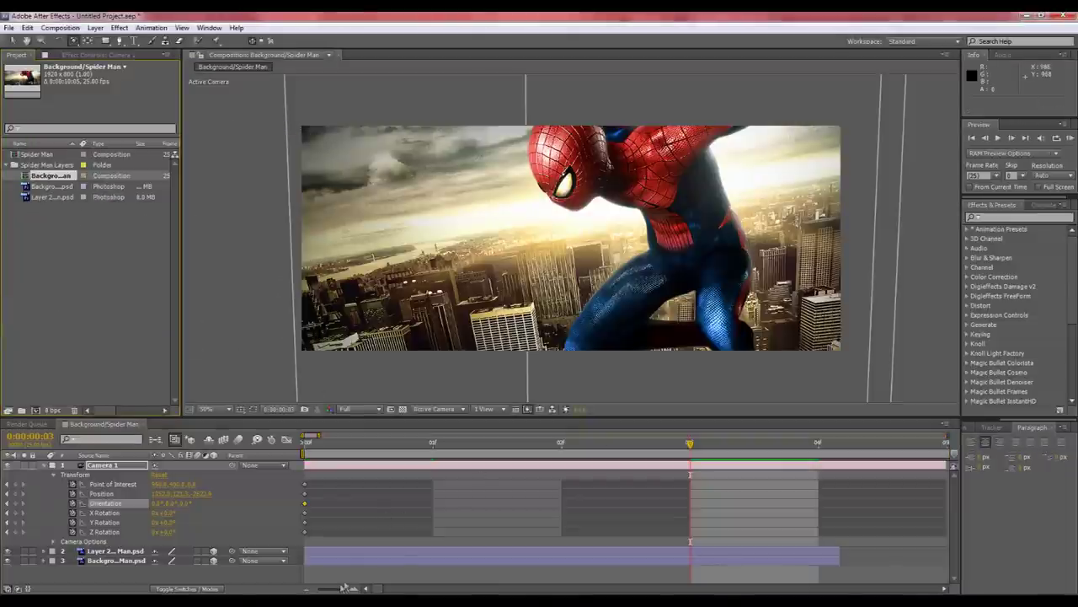
Extend the Background image layer and Camera 1 out to the end of the comp.
{"action": "left_click_drag", "start_coordinate": [343, 588], "coordinate": [933, 554]}
{"action": "left_click", "coordinate": [324, 554]}
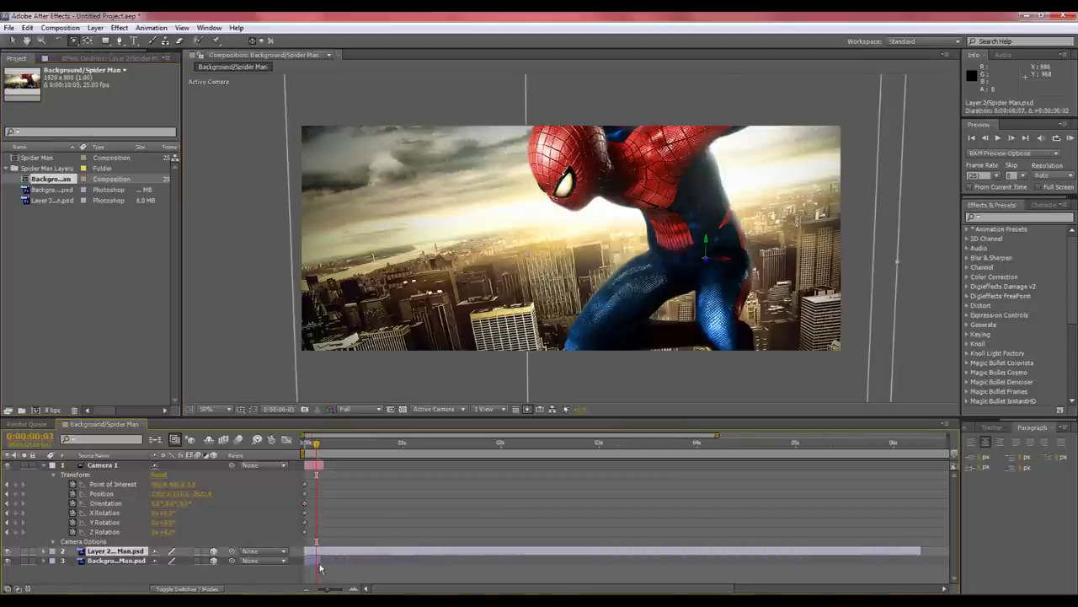
{"action": "left_click_drag", "start_coordinate": [320, 562], "coordinate": [910, 578]}
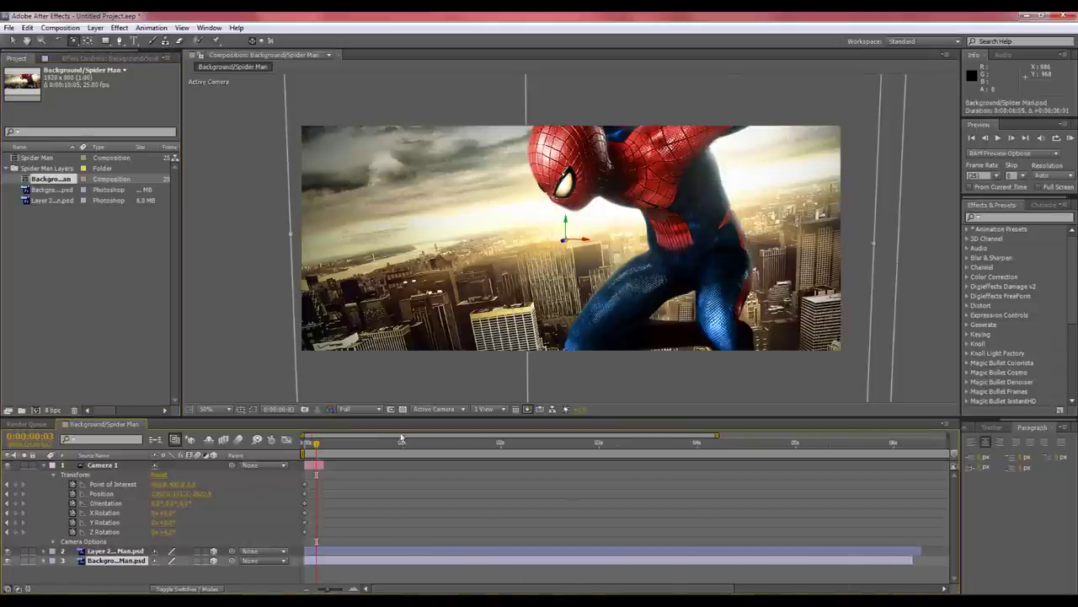
{"action": "left_click_drag", "start_coordinate": [324, 468], "coordinate": [893, 489]}
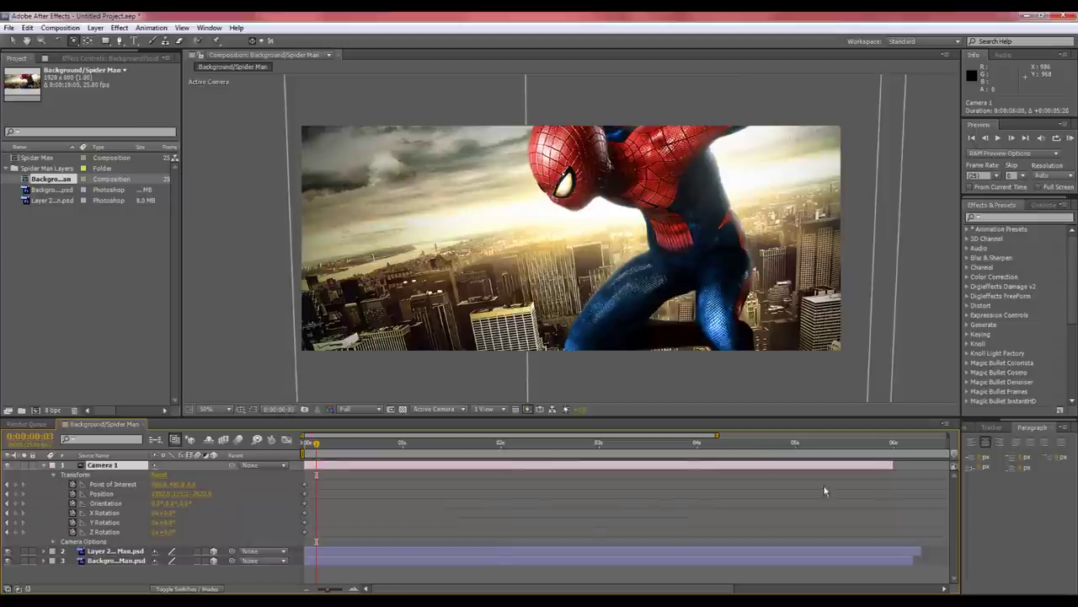
{"action": "left_click_drag", "start_coordinate": [329, 591], "coordinate": [336, 589]}
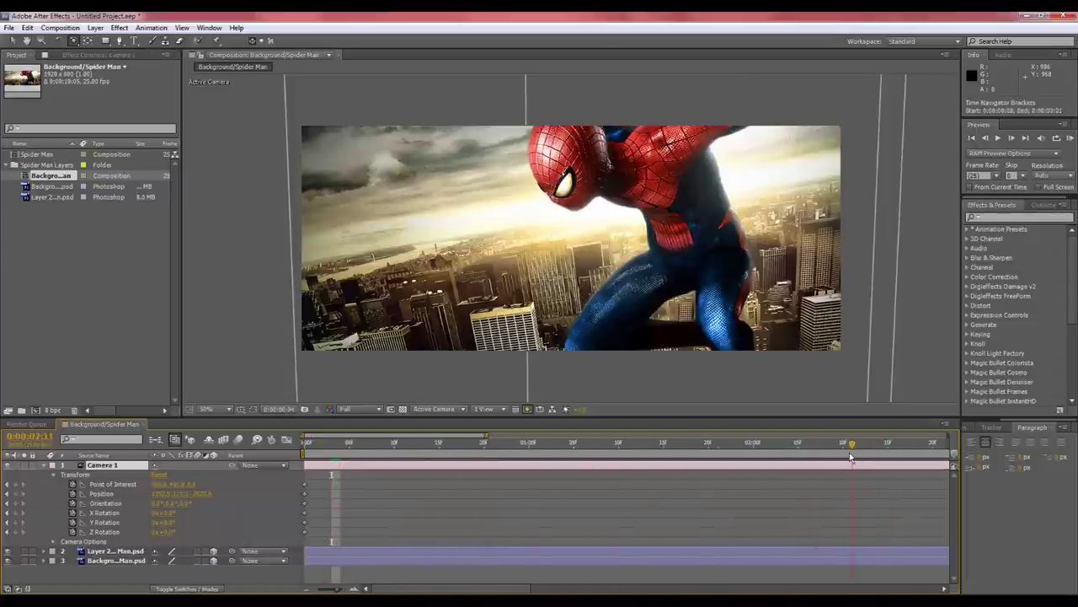
Orbit Camera 1 just past 0:05 to set its ending orientation and framing.
{"action": "left_click_drag", "start_coordinate": [336, 590], "coordinate": [327, 591]}
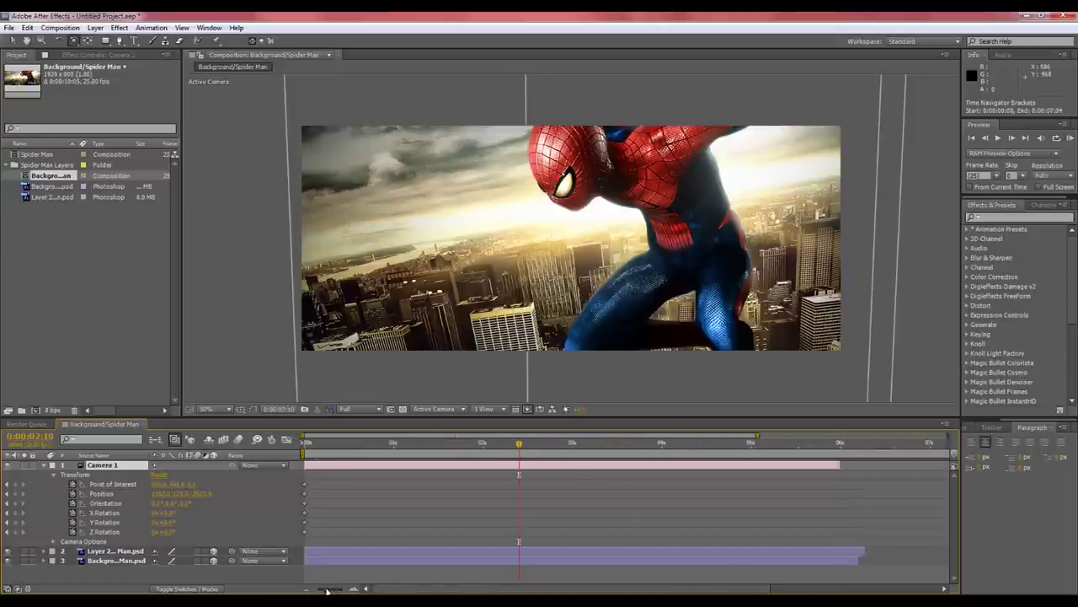
{"action": "left_click", "coordinate": [752, 452]}
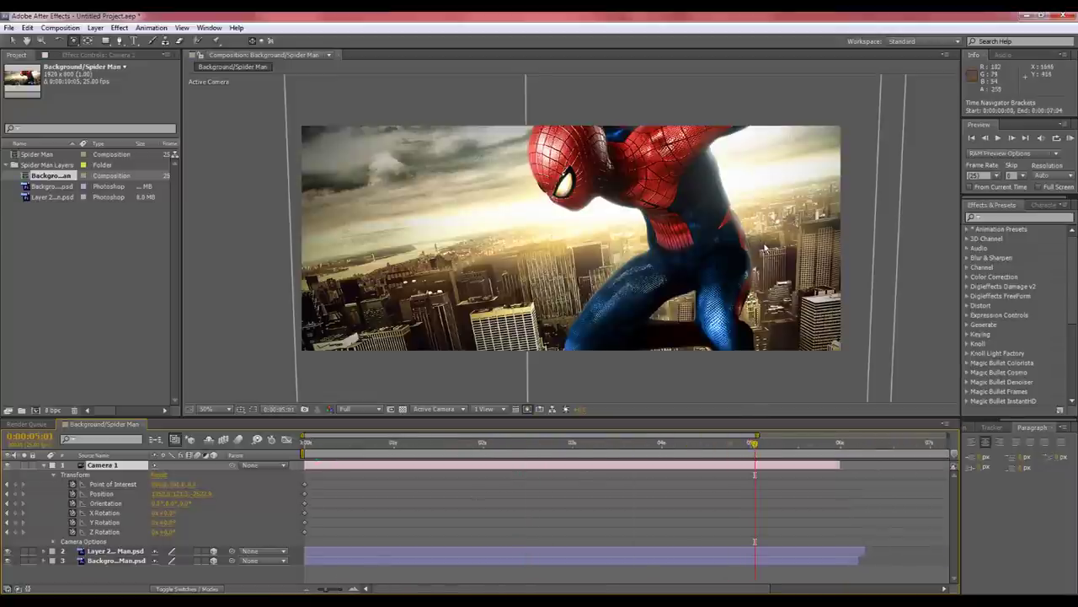
{"action": "left_click_drag", "start_coordinate": [765, 249], "coordinate": [735, 289]}
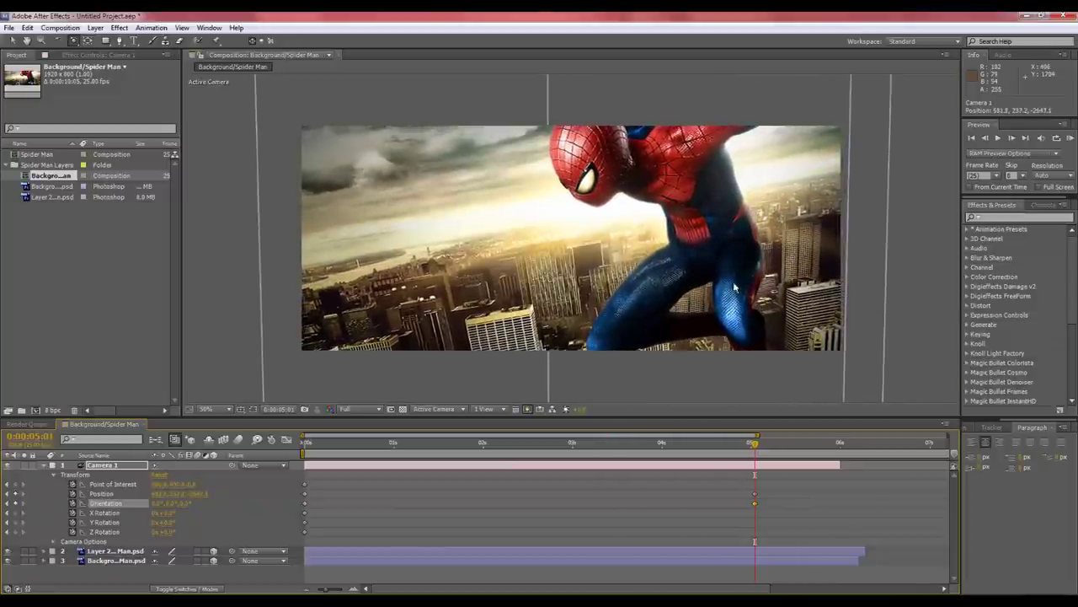
{"action": "mouse_move", "coordinate": [742, 444]}
{"action": "left_mouse_down"}
{"action": "mouse_move", "coordinate": [320, 441]}
{"action": "mouse_move", "coordinate": [414, 447]}
{"action": "mouse_move", "coordinate": [558, 479]}
{"action": "mouse_move", "coordinate": [752, 465]}
{"action": "mouse_move", "coordinate": [415, 477]}
{"action": "mouse_move", "coordinate": [669, 482]}
{"action": "mouse_move", "coordinate": [727, 455]}
{"action": "mouse_move", "coordinate": [752, 457]}
{"action": "left_mouse_up"}
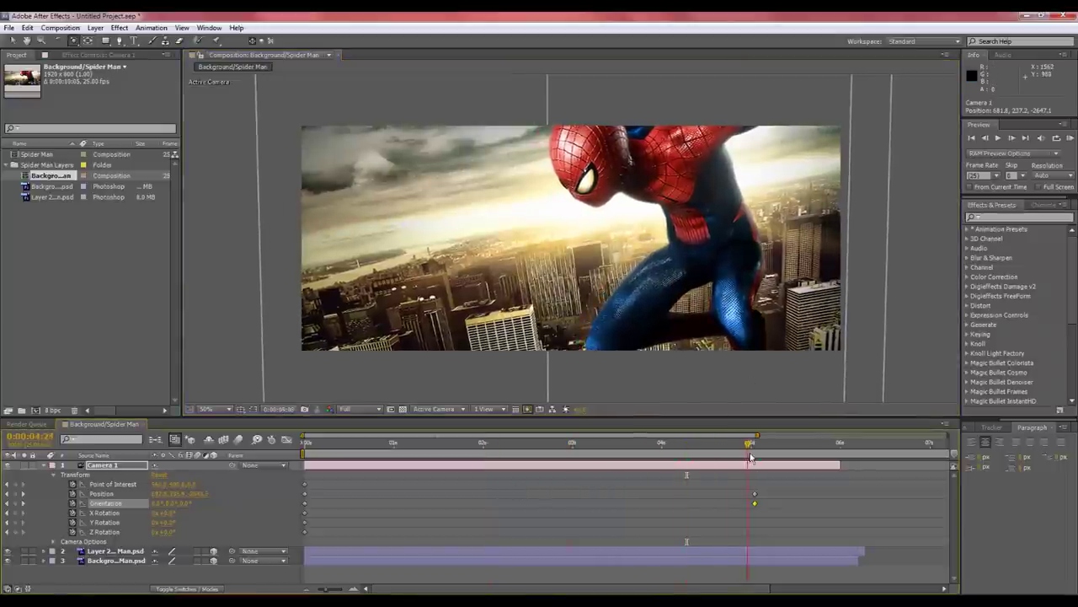
{"action": "left_click_drag", "start_coordinate": [737, 341], "coordinate": [731, 326]}
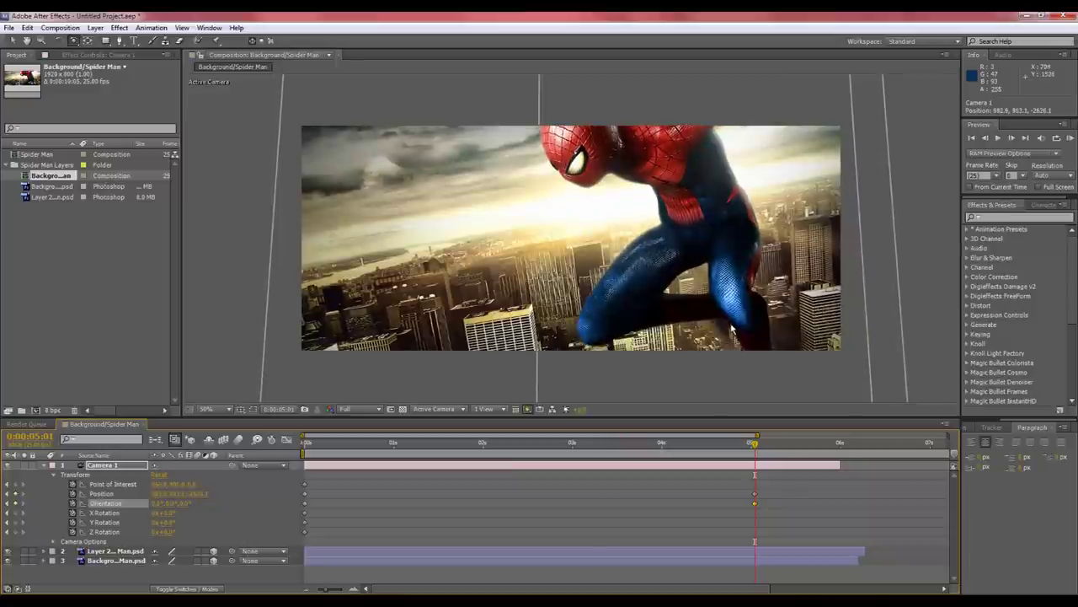
Scrub and play back the camera move, adjusting the starting view.
{"action": "left_click_drag", "start_coordinate": [712, 447], "coordinate": [305, 504]}
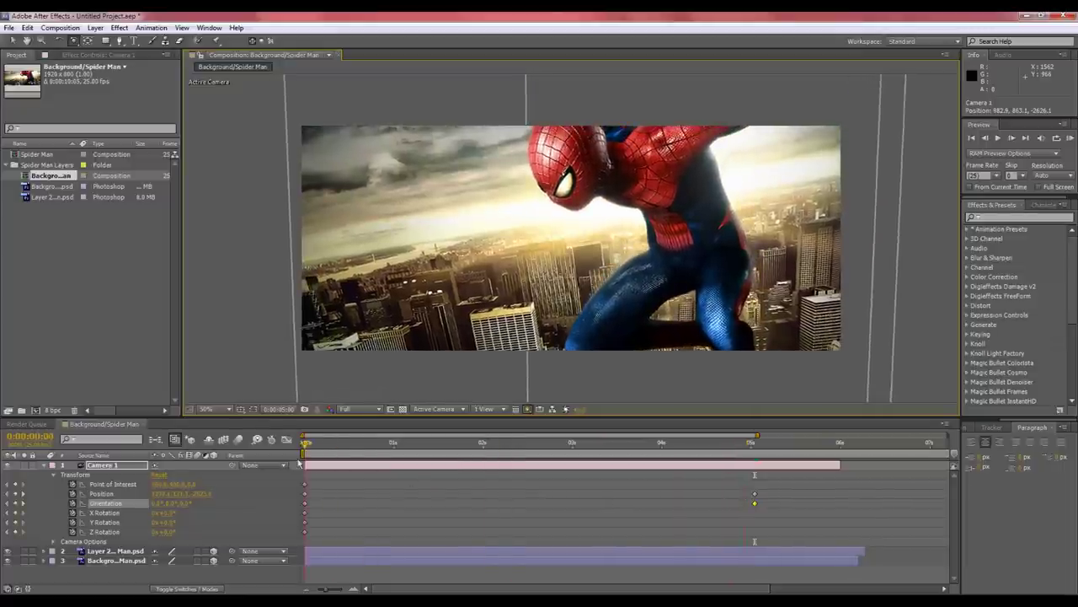
{"action": "left_click_drag", "start_coordinate": [400, 356], "coordinate": [408, 366]}
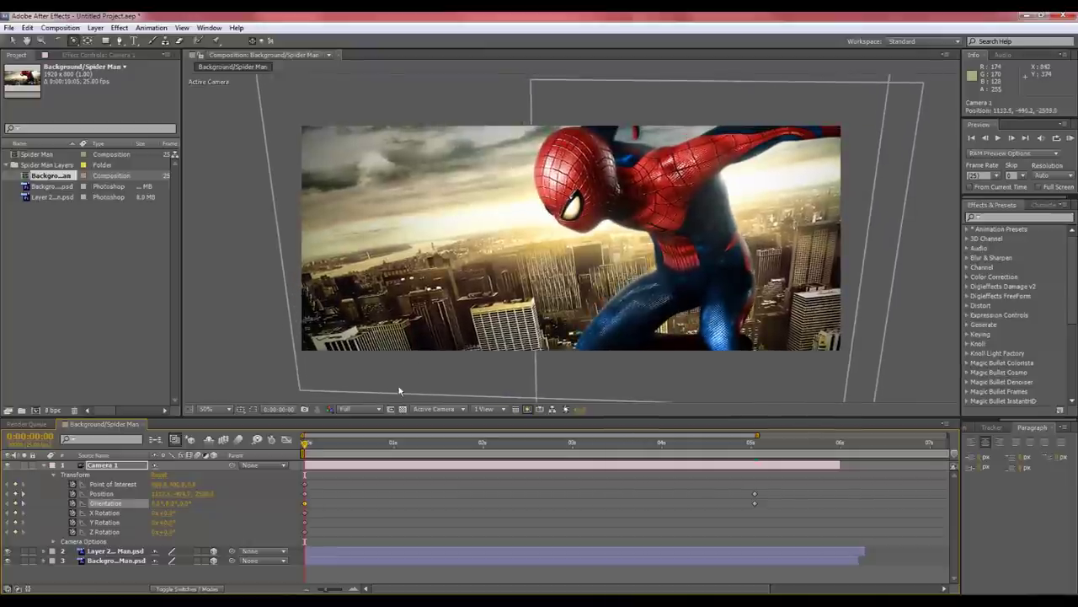
{"action": "key", "text": "space"}
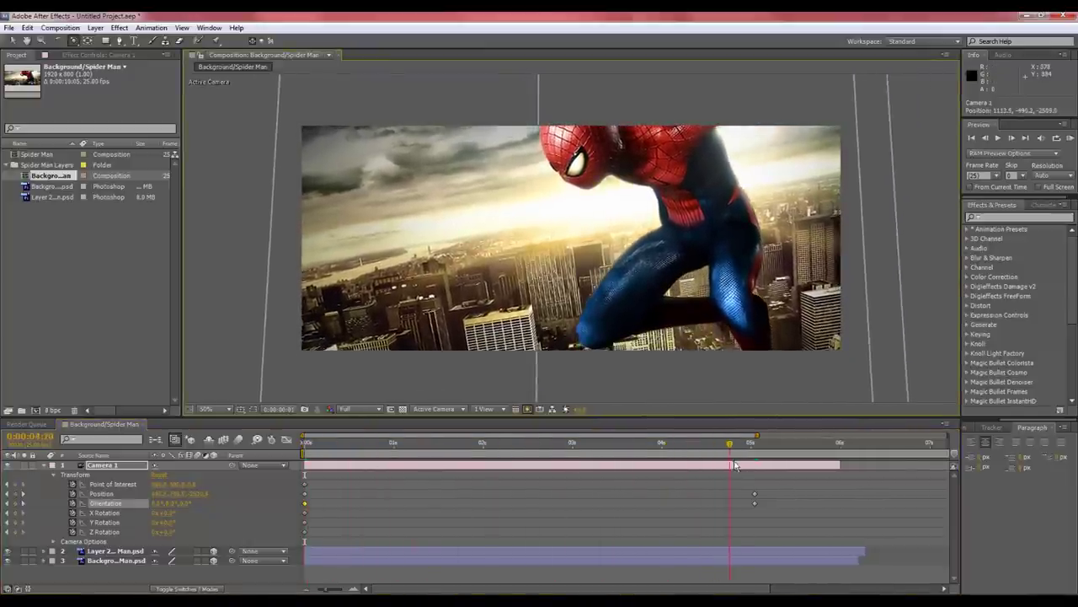
Refine Camera 1's Position keyframes at 0:00 and at the five-second mark.
{"action": "left_click", "coordinate": [307, 446]}
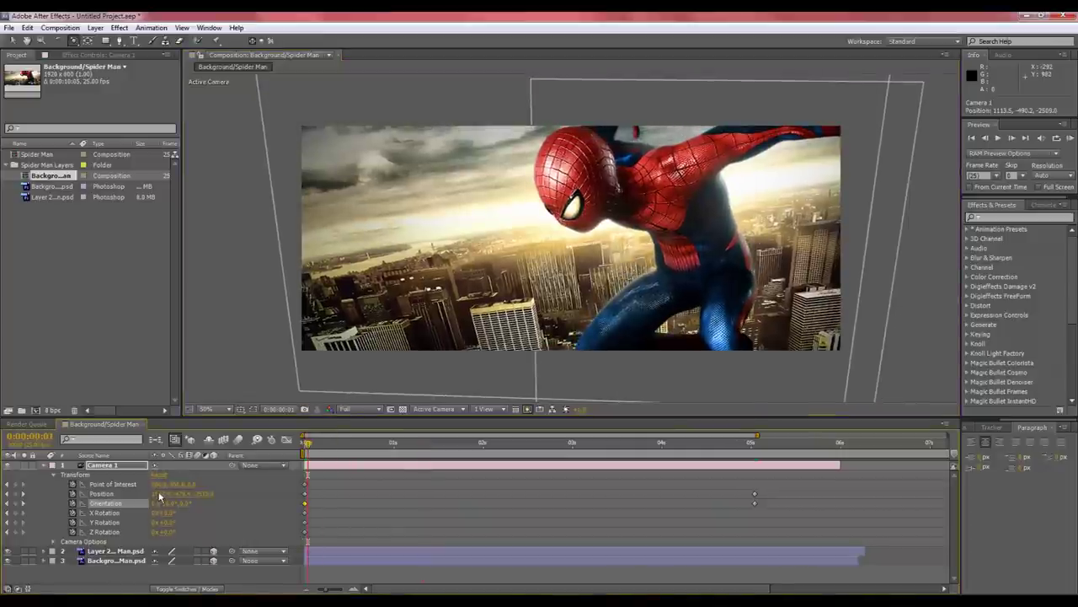
{"action": "left_click_drag", "start_coordinate": [159, 497], "coordinate": [283, 503]}
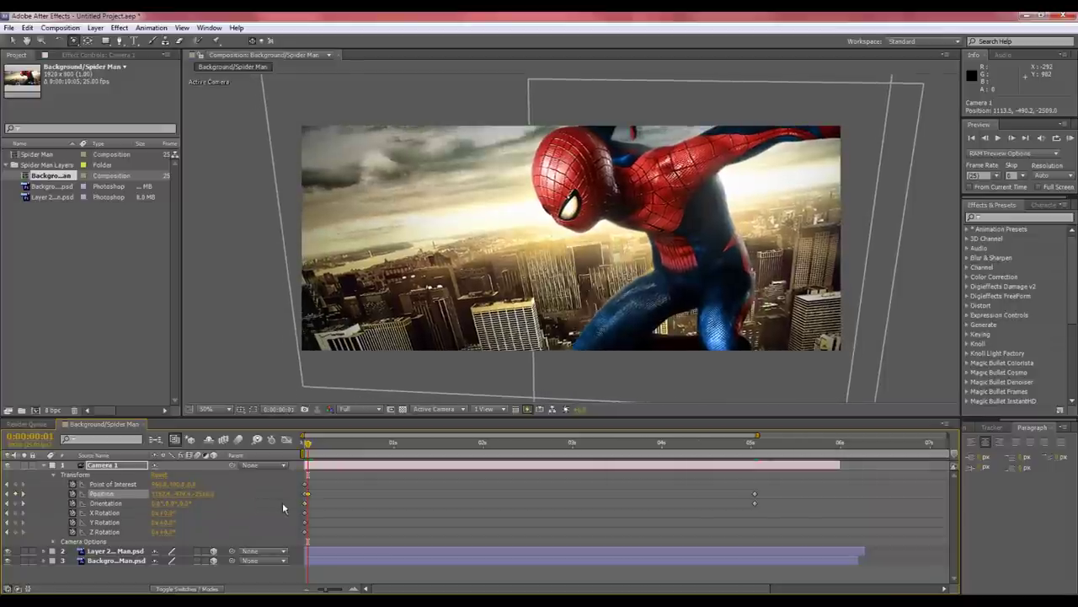
{"action": "left_click_drag", "start_coordinate": [309, 451], "coordinate": [766, 479]}
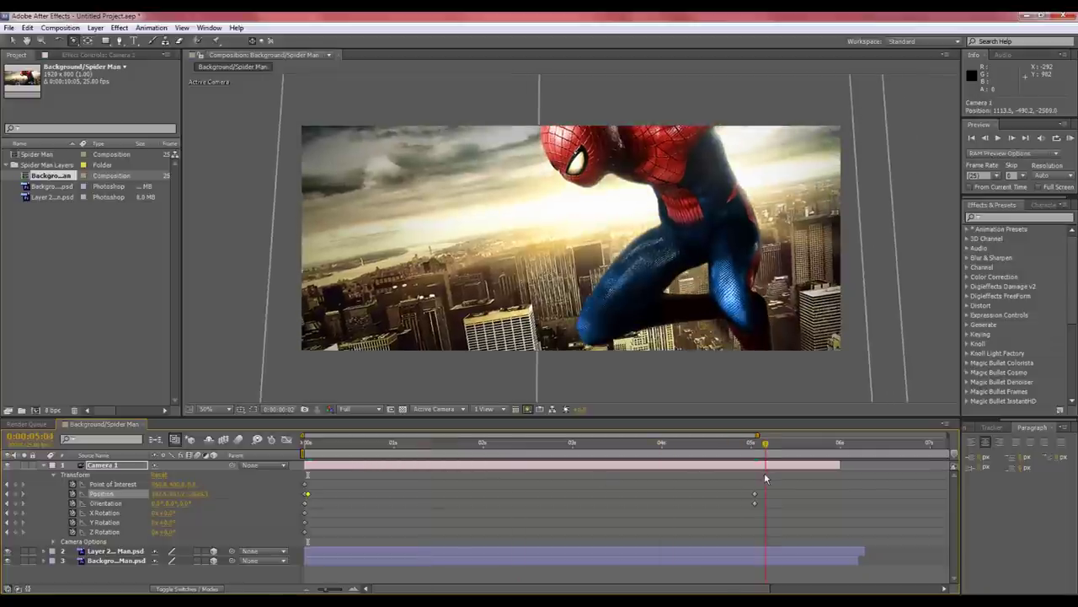
{"action": "left_click_drag", "start_coordinate": [155, 500], "coordinate": [150, 498]}
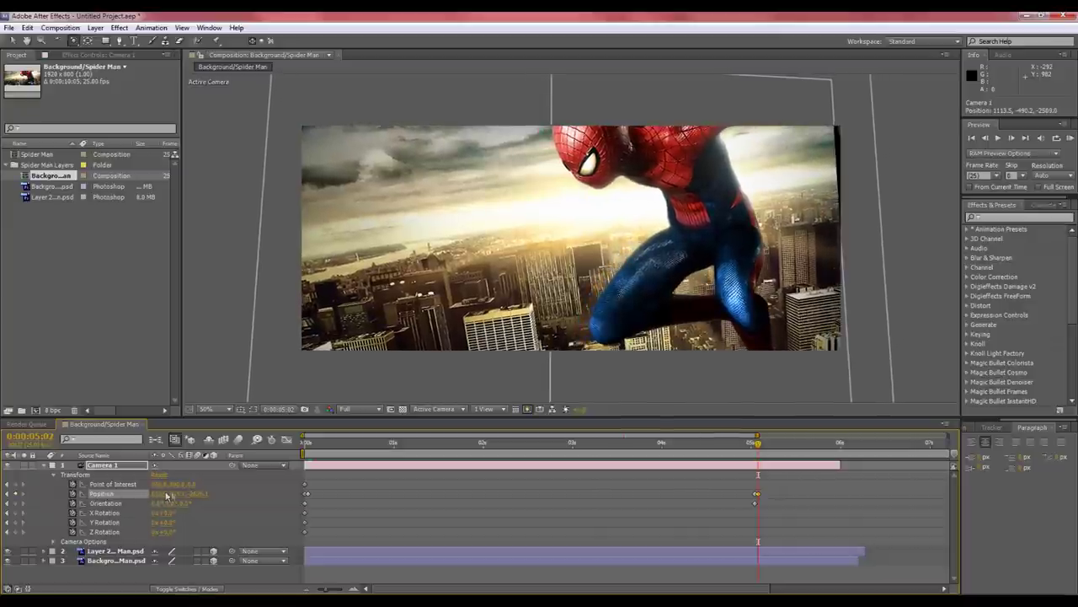
Precompose the selected Spider-Man image layers into Pre-comp 1.
{"action": "left_click", "coordinate": [54, 465]}
{"action": "left_click_drag", "start_coordinate": [150, 528], "coordinate": [92, 468]}
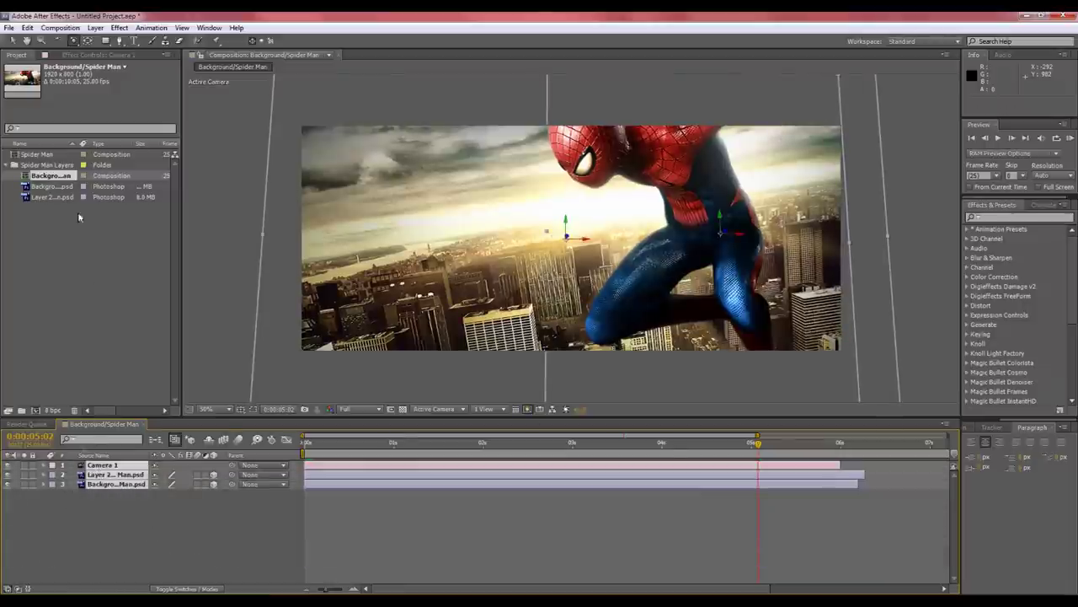
{"action": "left_click", "coordinate": [95, 27]}
{"action": "left_click", "coordinate": [118, 443]}
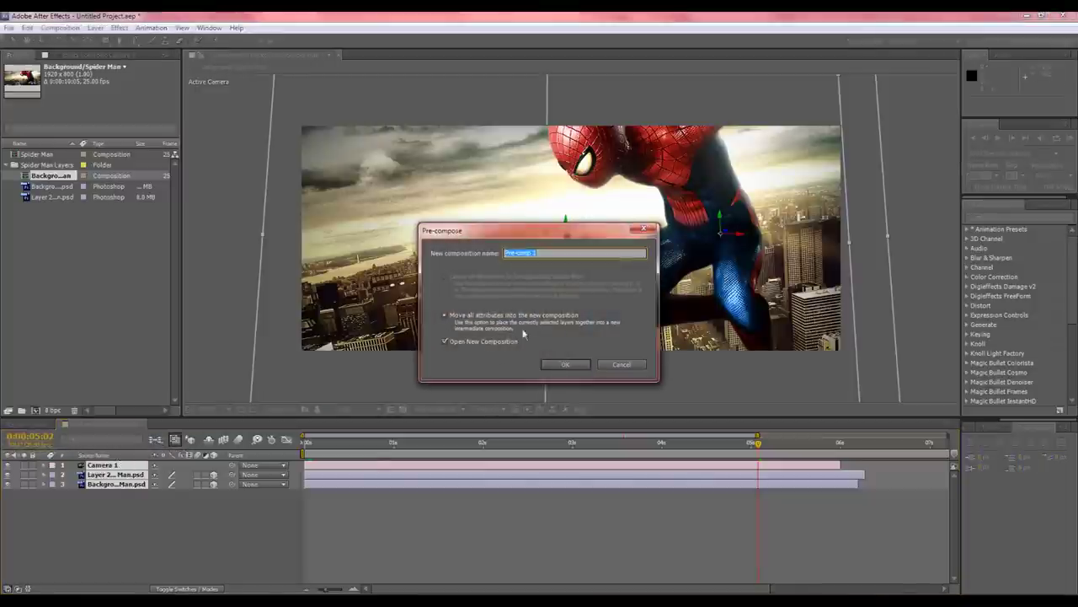
{"action": "left_click", "coordinate": [565, 364]}
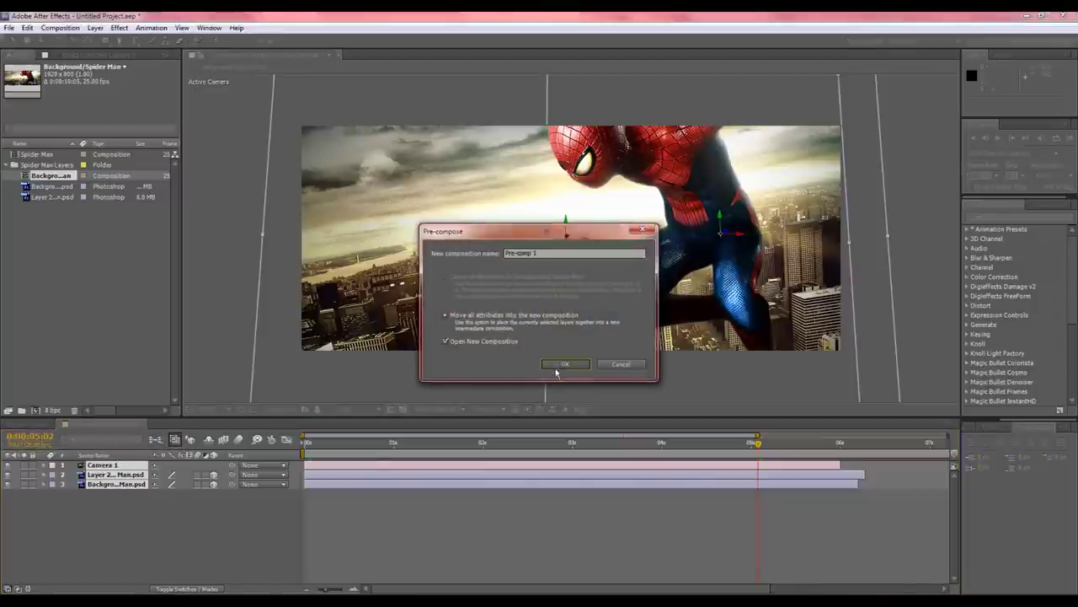
In the Background/Spider Man comp around 4 seconds, apply Magic Bullet Looks to Pre-comp 1.
{"action": "left_click", "coordinate": [118, 423]}
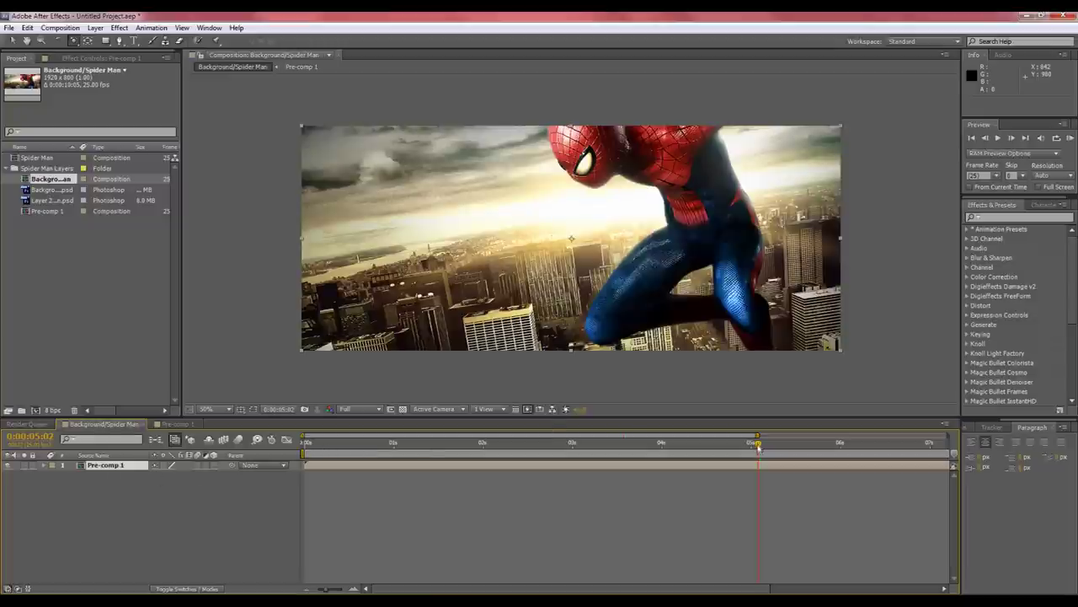
{"action": "left_click_drag", "start_coordinate": [757, 445], "coordinate": [374, 445]}
{"action": "left_click", "coordinate": [119, 28]}
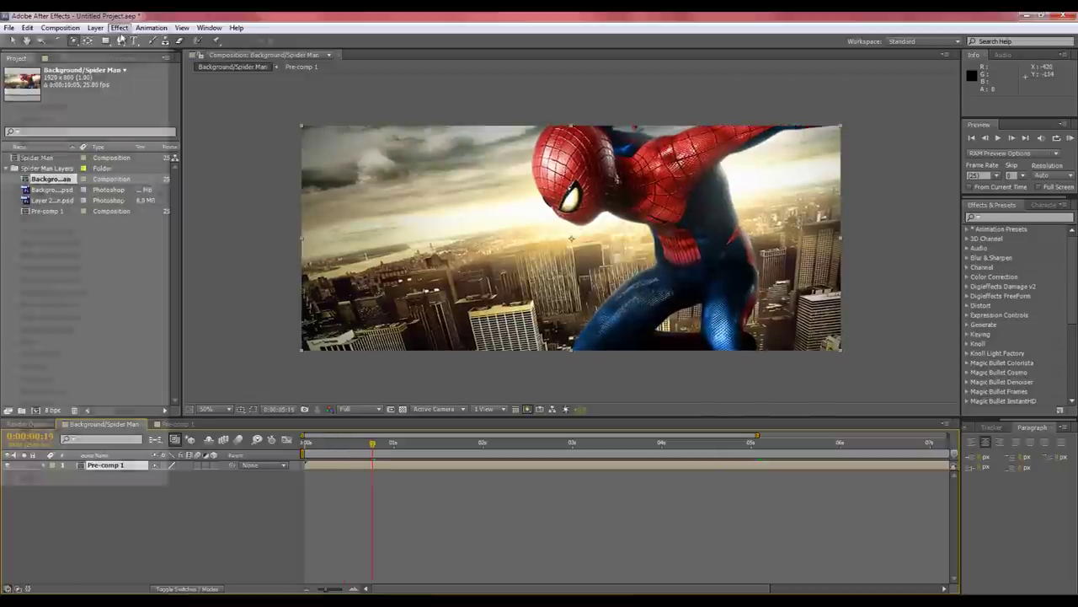
{"action": "mouse_move", "coordinate": [120, 306]}
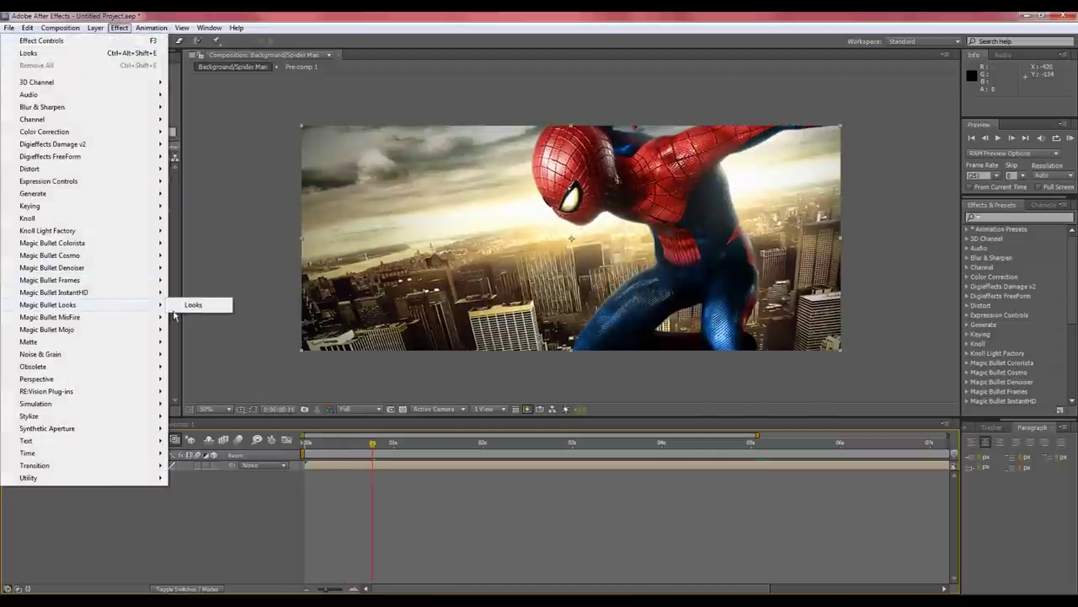
{"action": "left_click", "coordinate": [201, 309]}
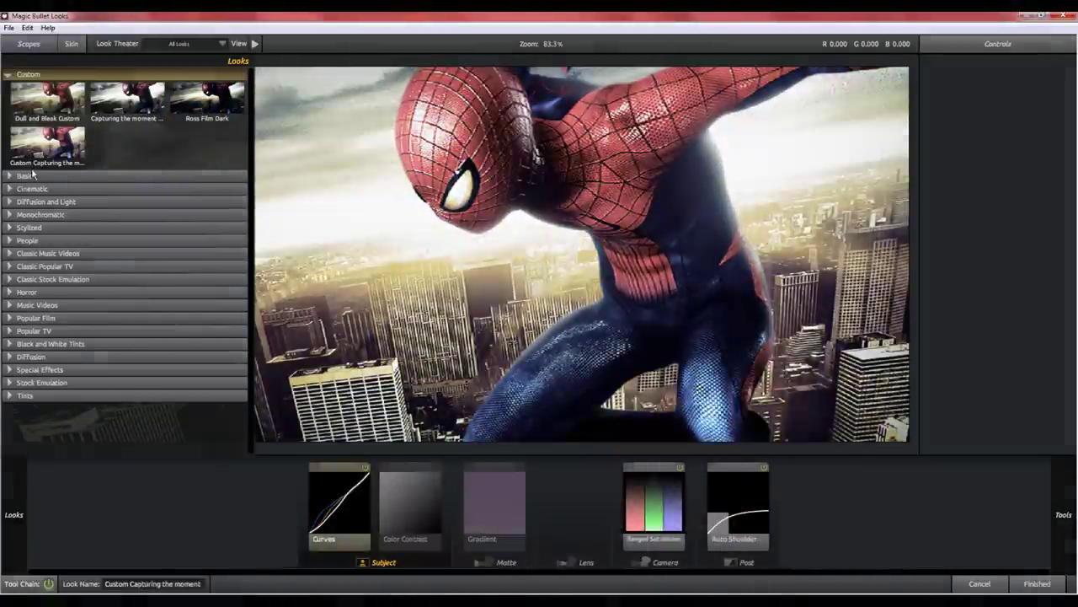
Preview Ross Film Dark, Blockbuster and Bronze Aggressive, then apply Curahee and finish.
{"action": "left_click", "coordinate": [199, 105]}
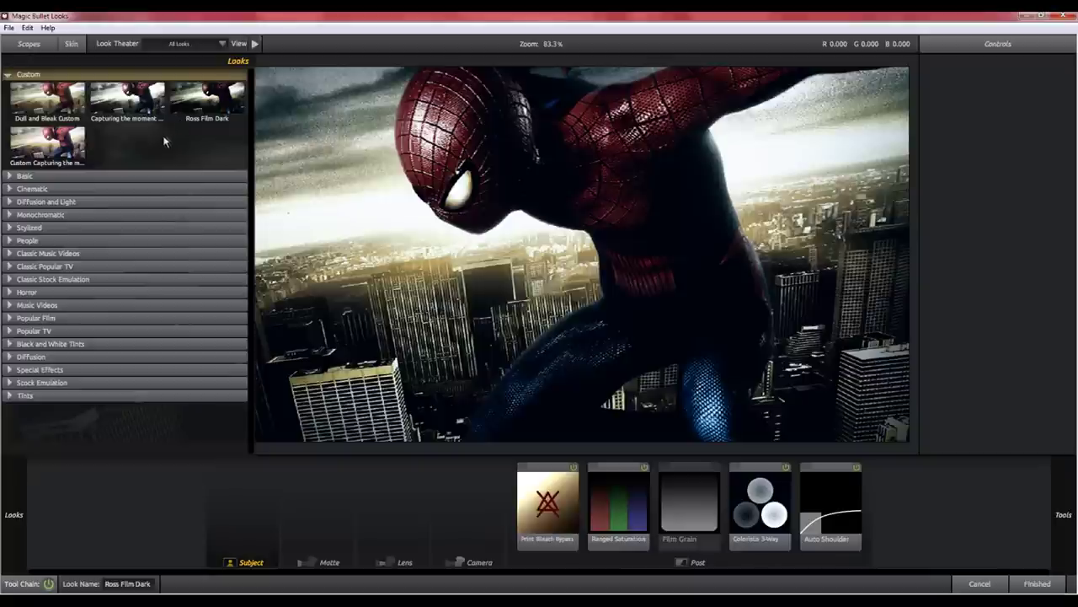
{"action": "left_click", "coordinate": [8, 319]}
{"action": "left_click", "coordinate": [203, 371]}
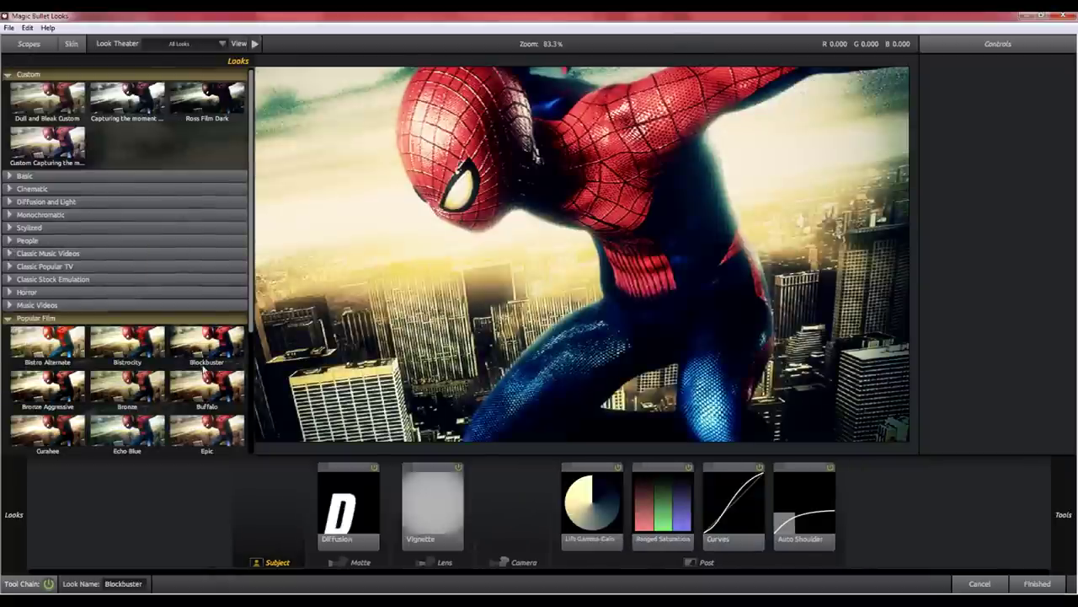
{"action": "left_click", "coordinate": [125, 389]}
{"action": "left_click", "coordinate": [73, 405]}
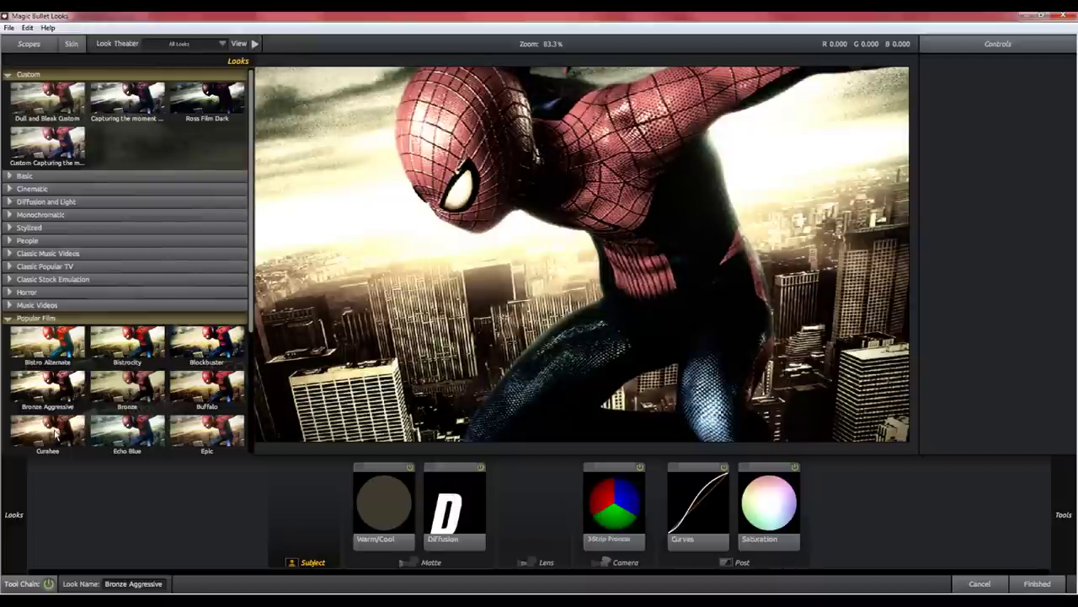
{"action": "left_click", "coordinate": [56, 433]}
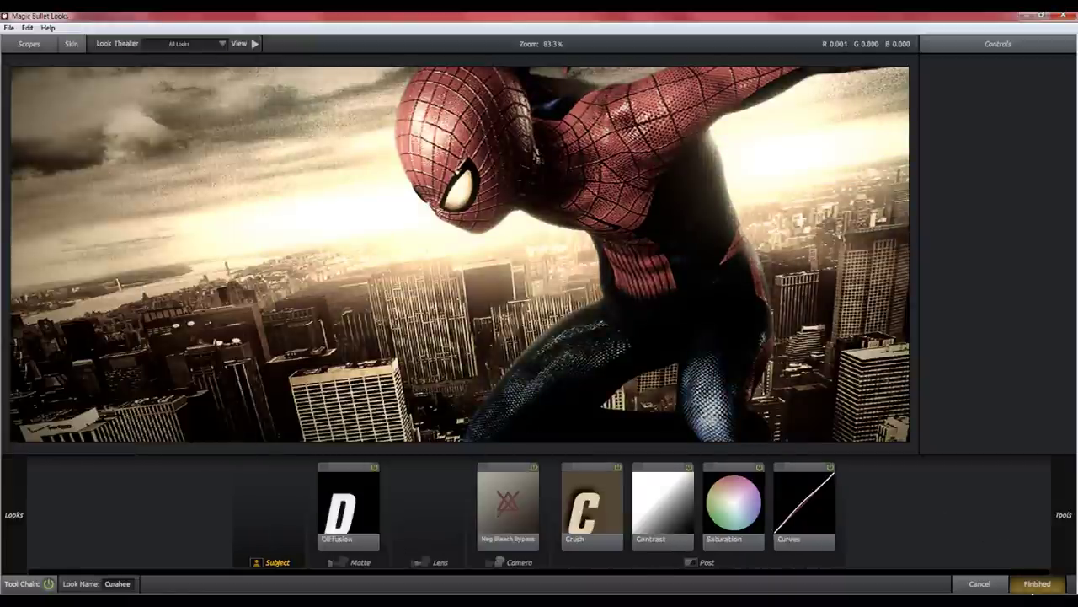
{"action": "left_click", "coordinate": [1033, 591]}
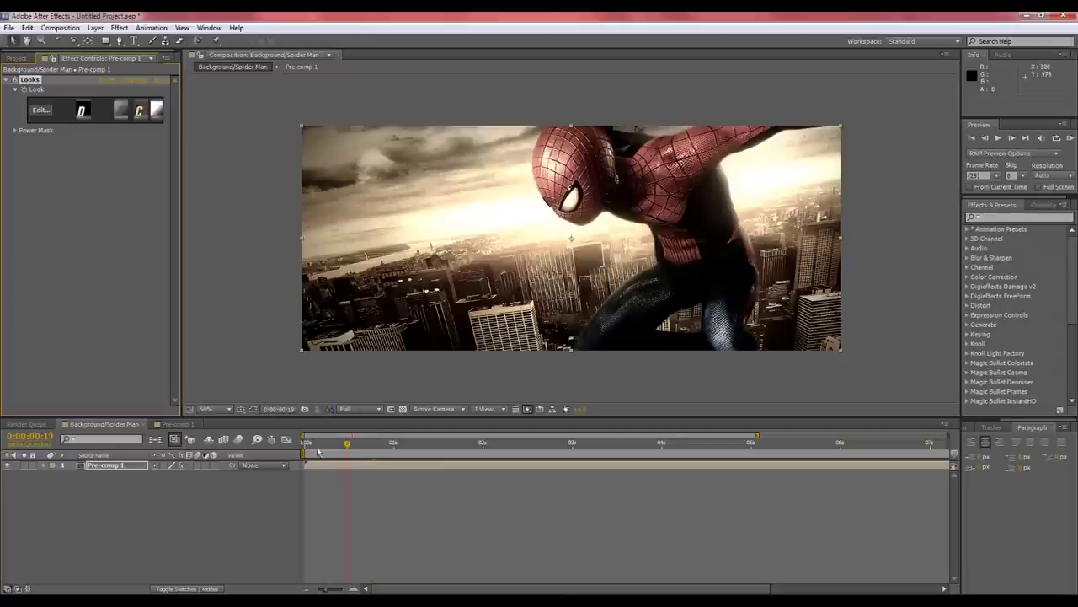
{"action": "key", "text": "KP_0"}
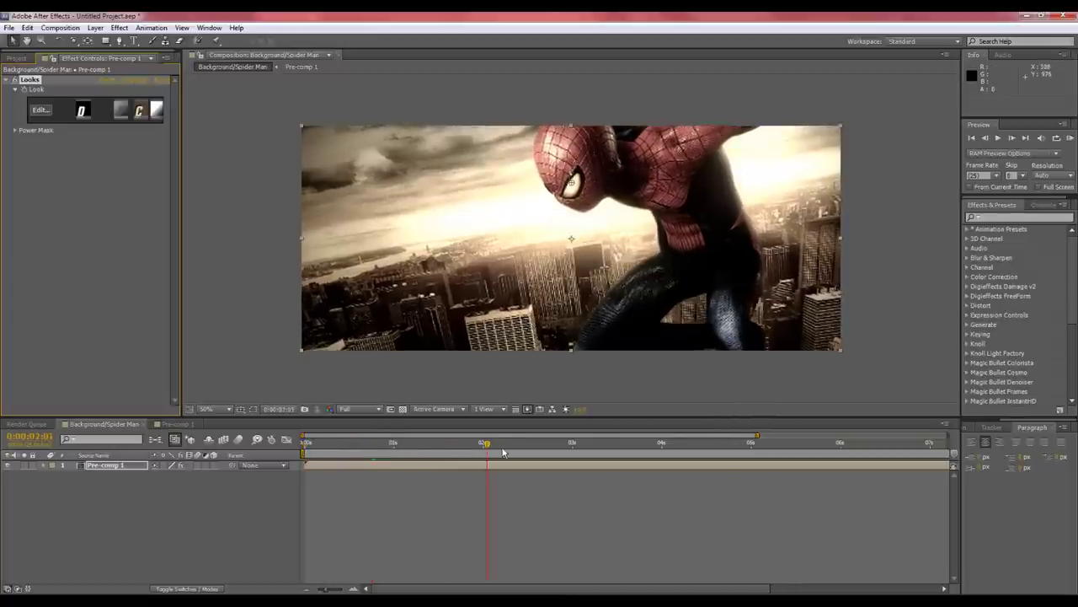
{"action": "left_click_drag", "start_coordinate": [503, 453], "coordinate": [378, 447]}
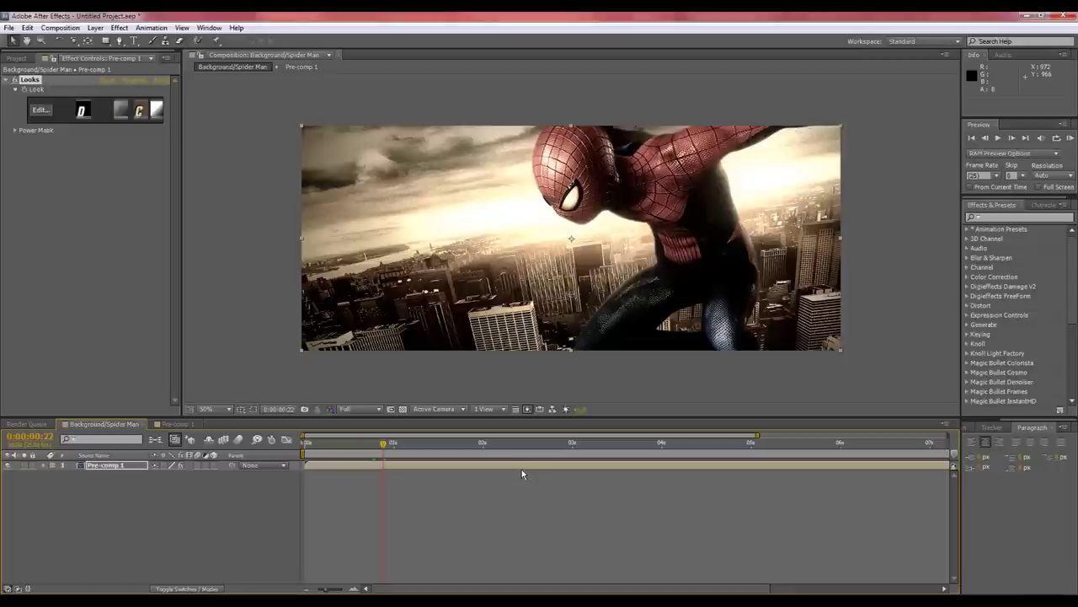
{"action": "left_click_drag", "start_coordinate": [659, 264], "coordinate": [663, 263]}
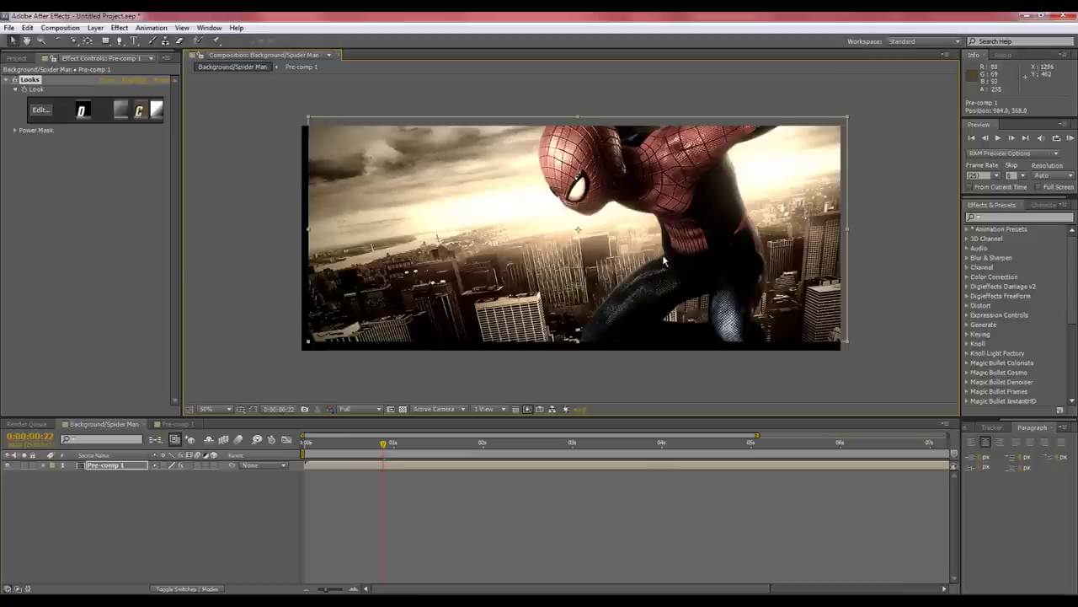
{"action": "key", "text": "ctrl+z"}
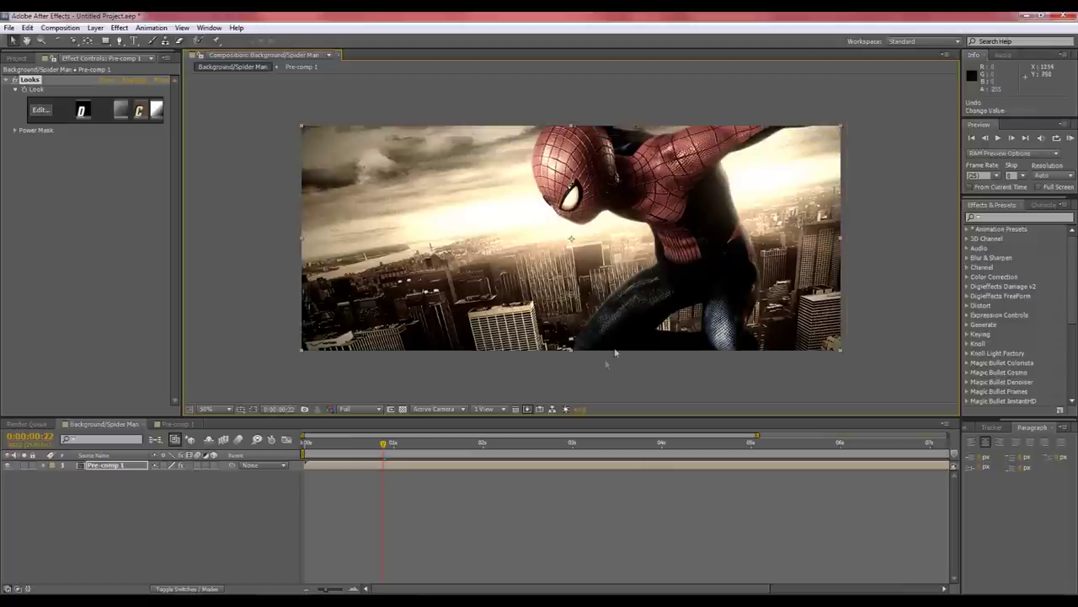